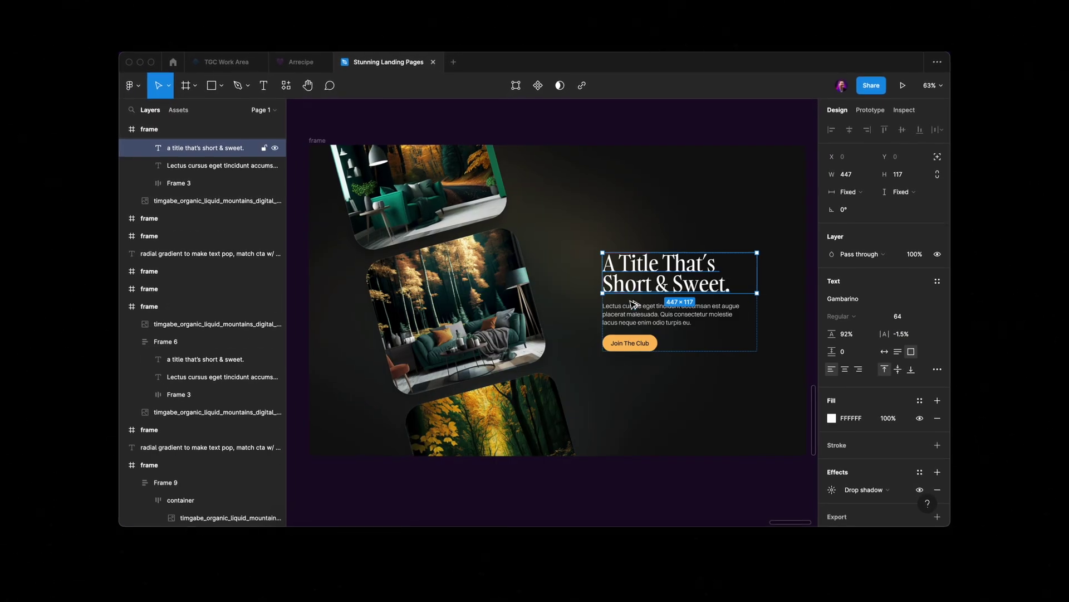
click(663, 314)
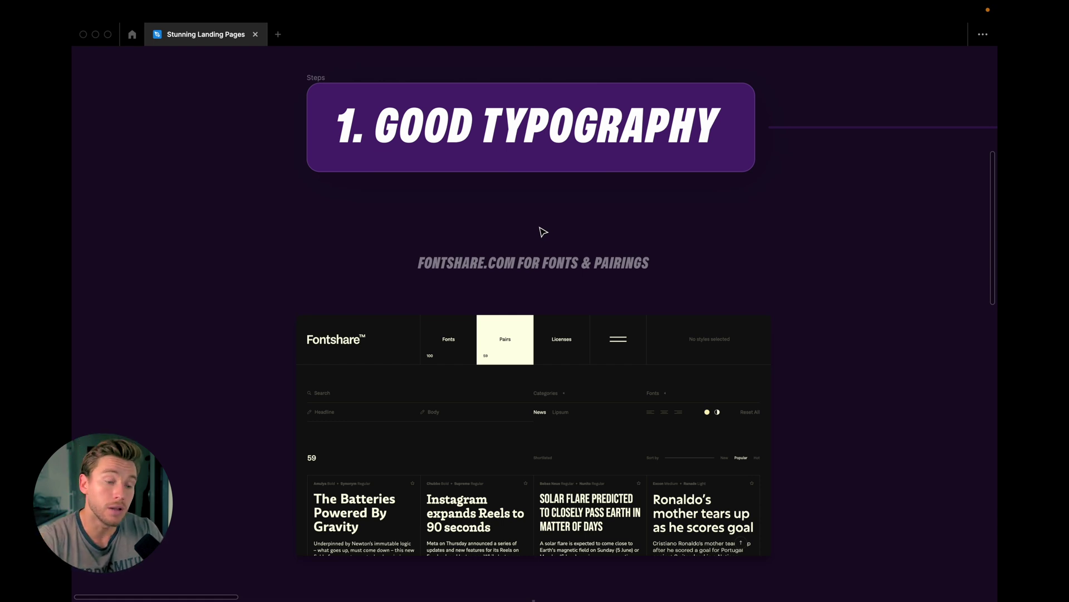
- Review the Good Typography section, from the Fontshare font pairings down to the line height and letter spacing example
scroll(539, 227, up, 1)
scroll(539, 227, up, 1)
scroll(539, 227, down, 1)
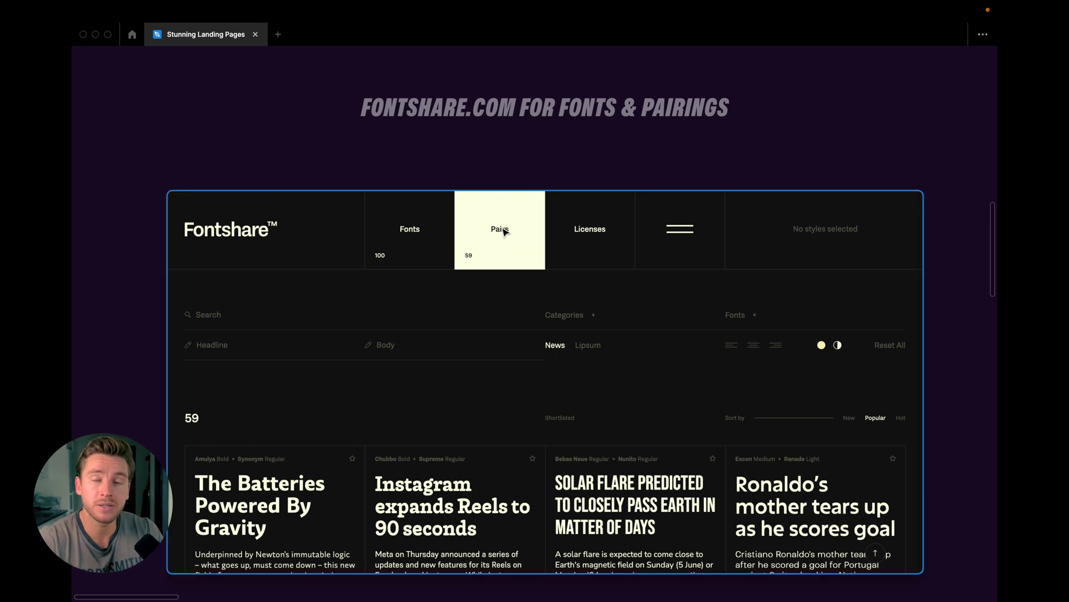
scroll(505, 232, down, 1)
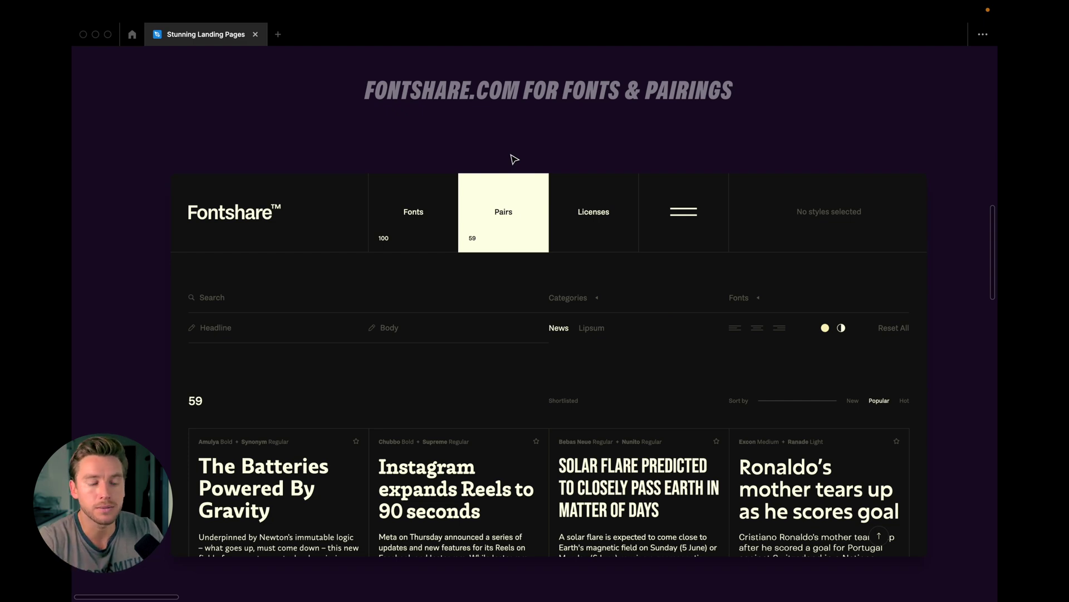
scroll(513, 160, down, 10)
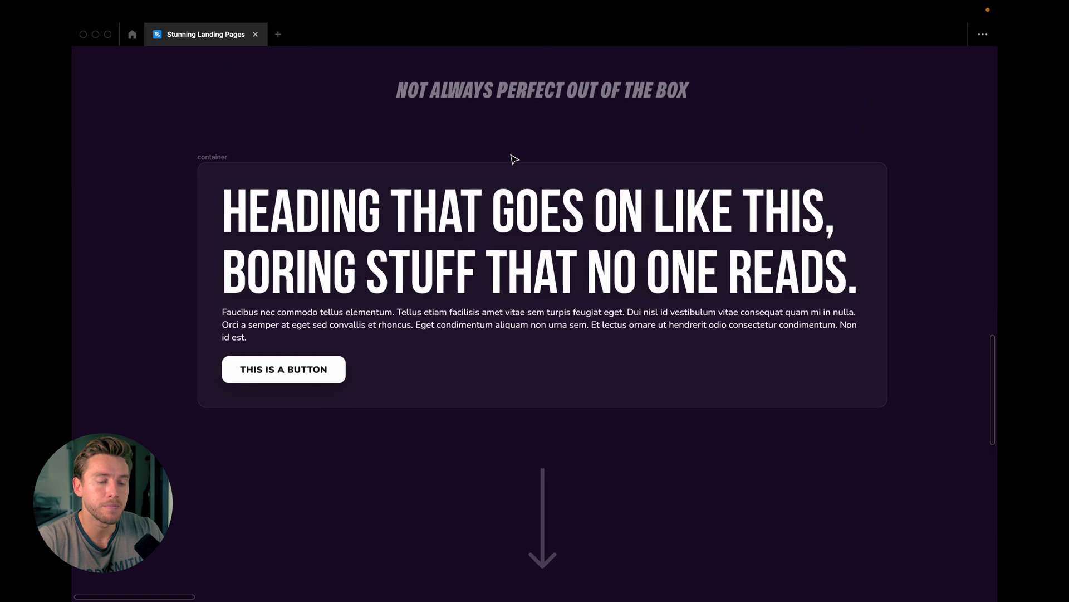
scroll(513, 160, up, 1)
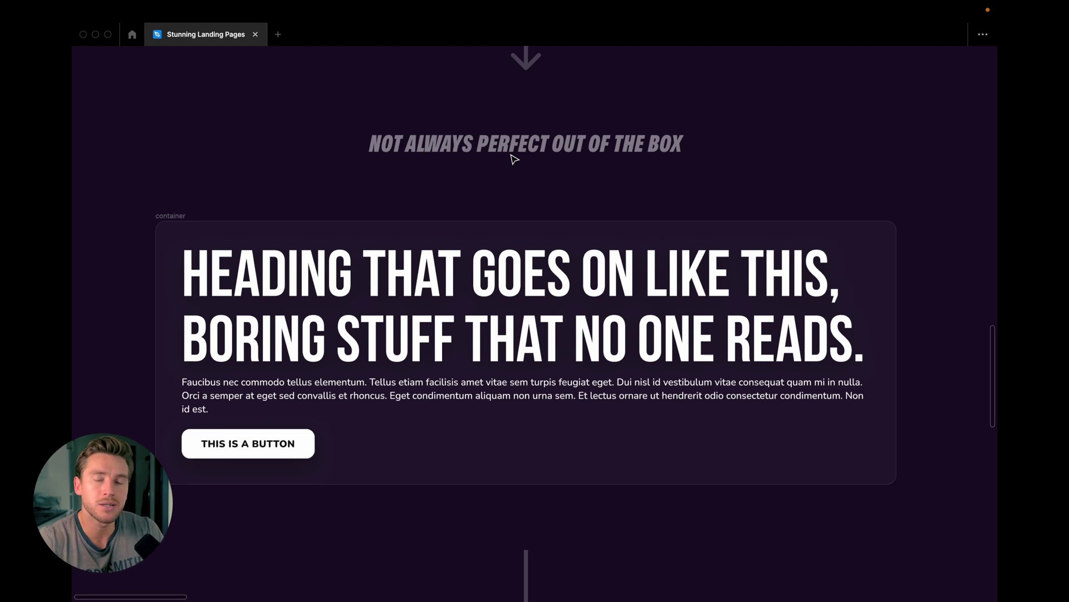
scroll(514, 160, down, 10)
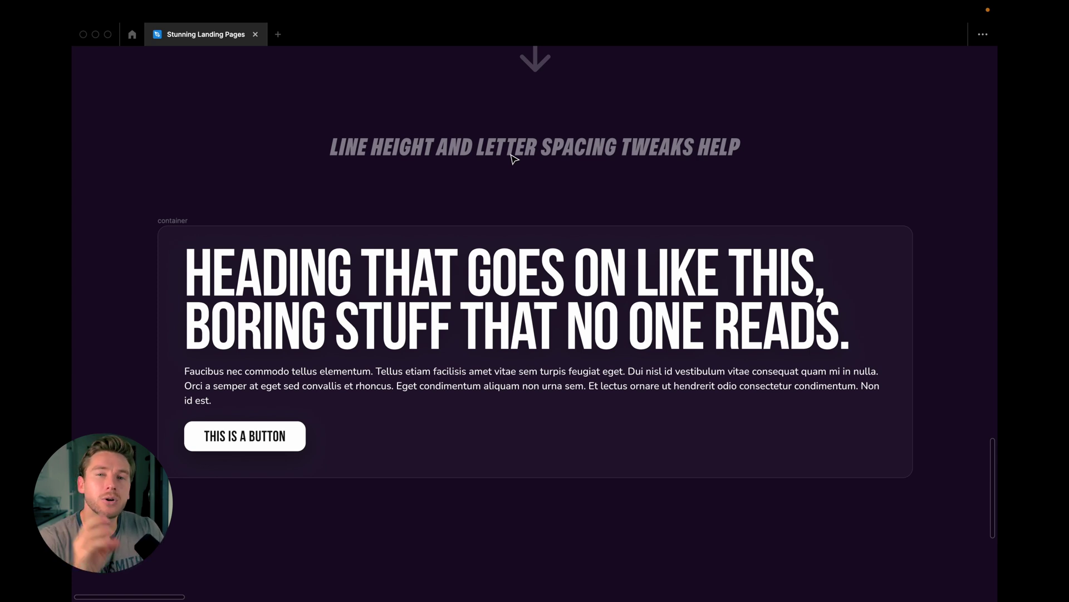
- Examine the Short & Sweet Copy section, comparing the long-heading container with the short, centered title container
scroll(513, 159, down, 5)
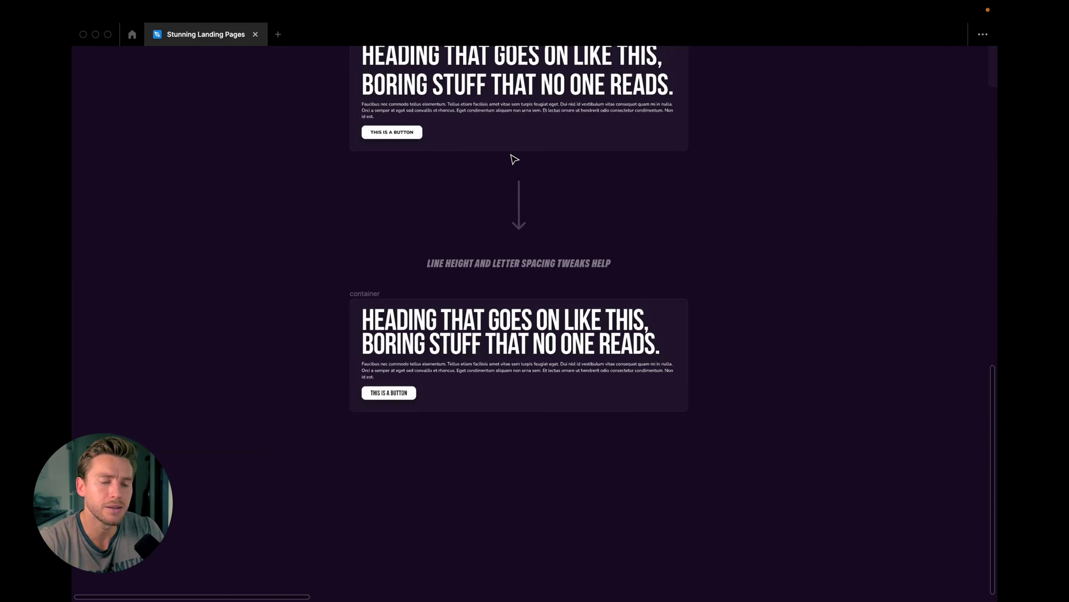
scroll(513, 159, up, 6)
scroll(513, 159, up, 2)
scroll(513, 159, up, 3)
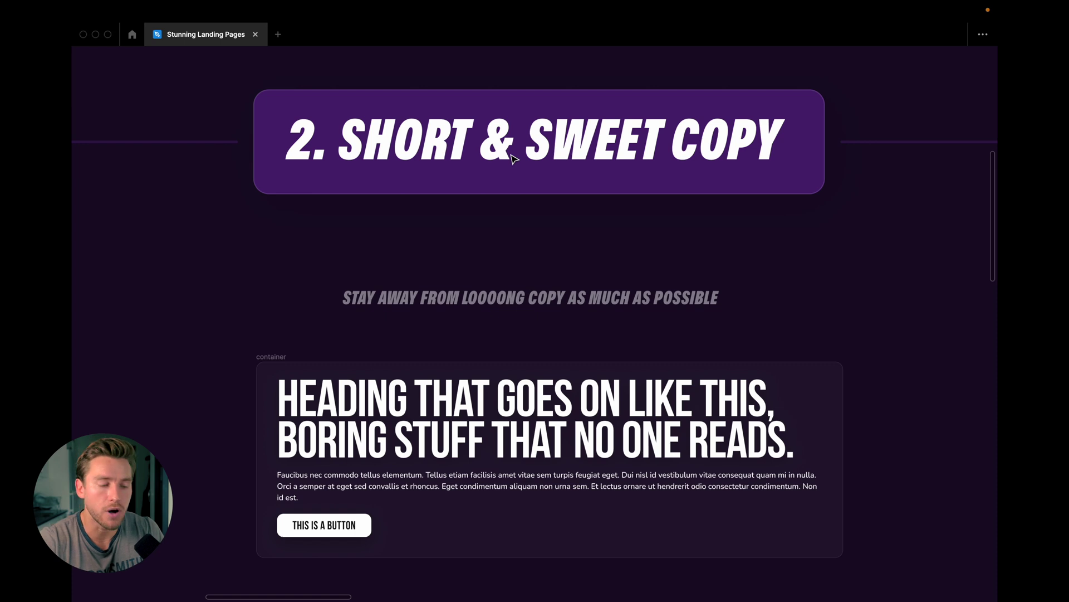
scroll(514, 159, up, 1)
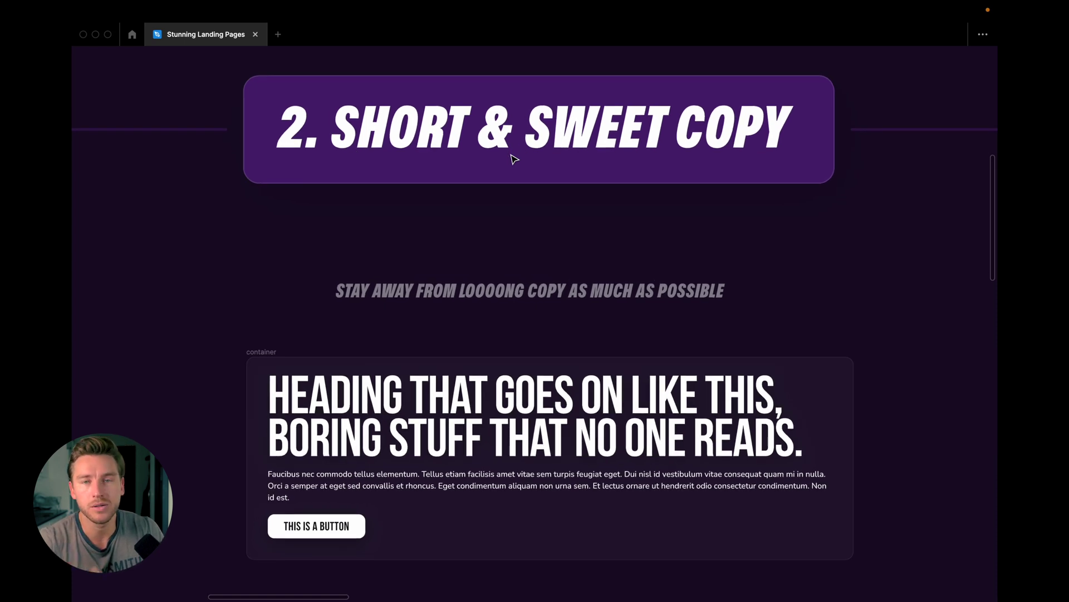
scroll(518, 190, down, 1)
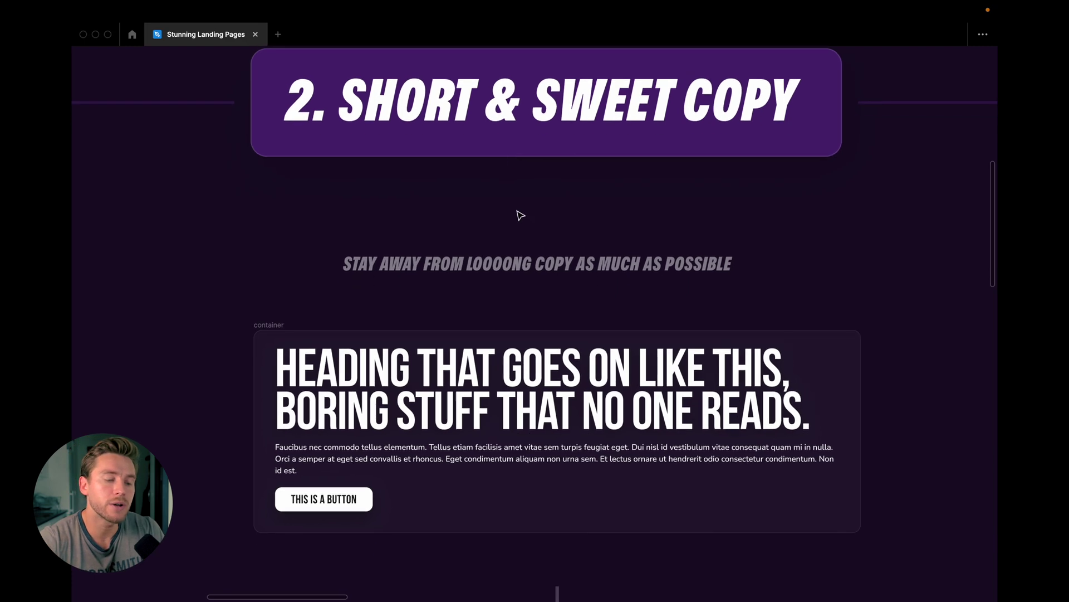
scroll(521, 217, up, 2)
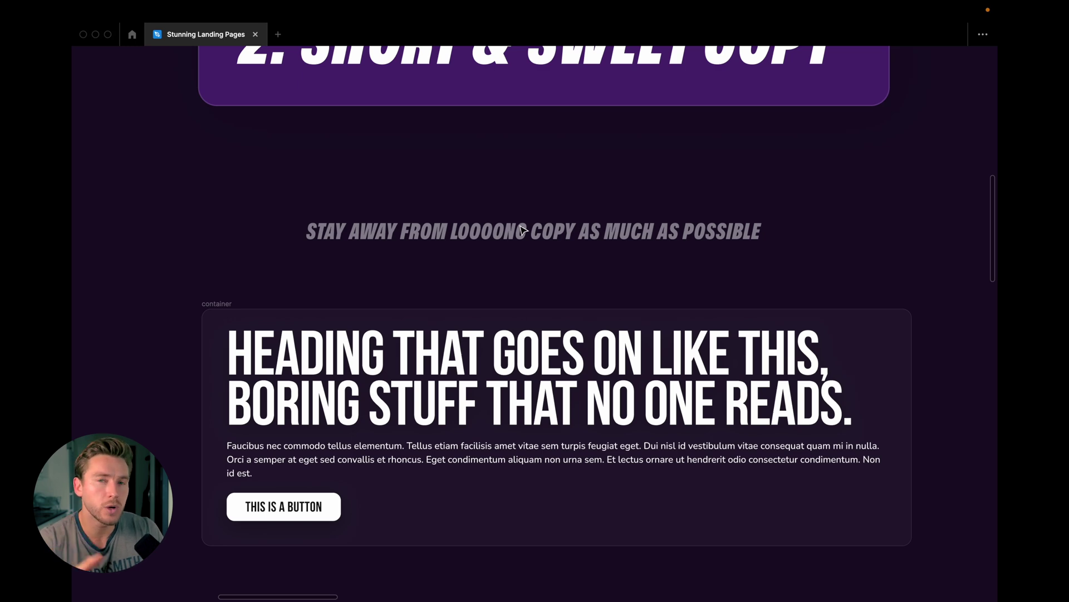
scroll(523, 230, down, 8)
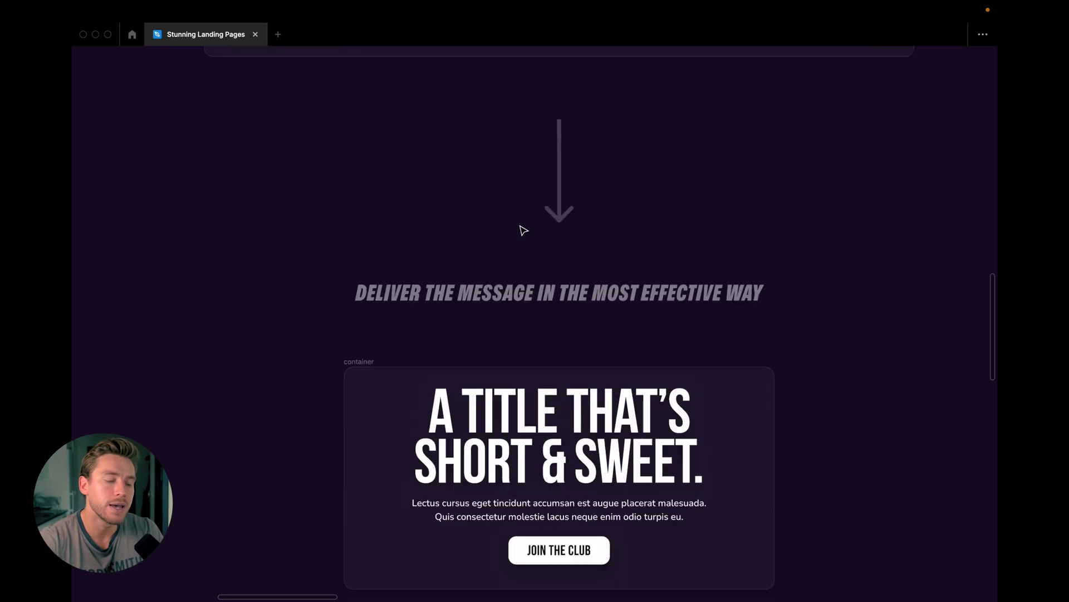
scroll(522, 230, down, 3)
scroll(523, 230, up, 2)
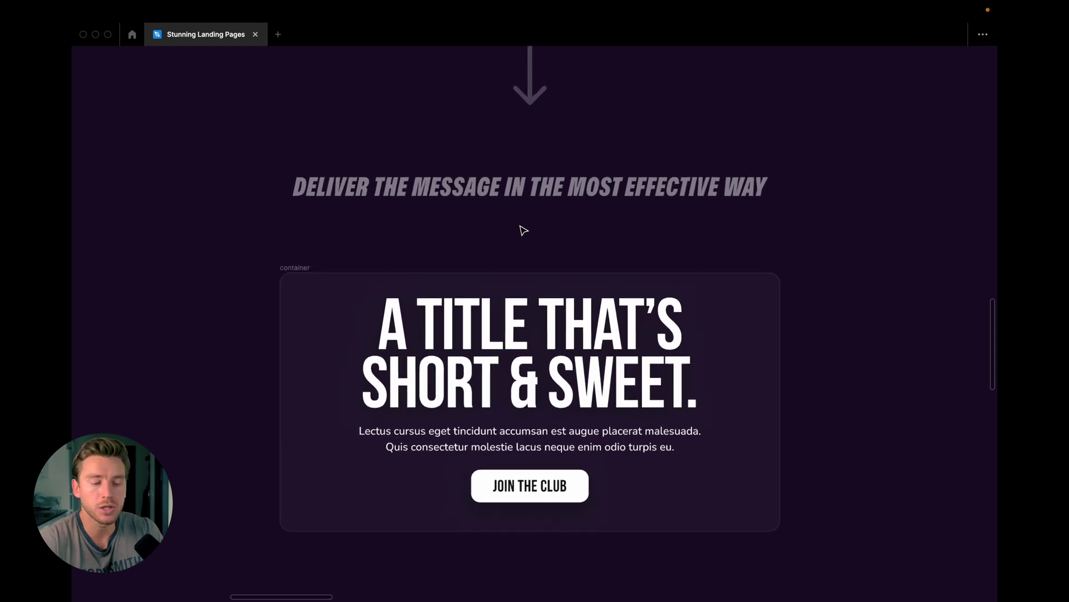
click(532, 291)
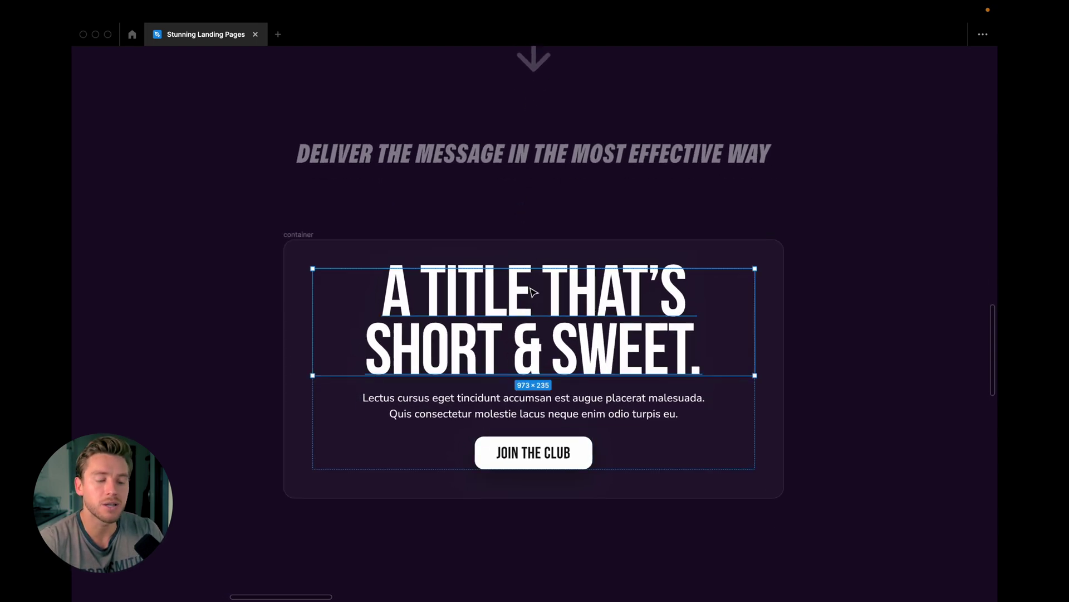
key(Escape)
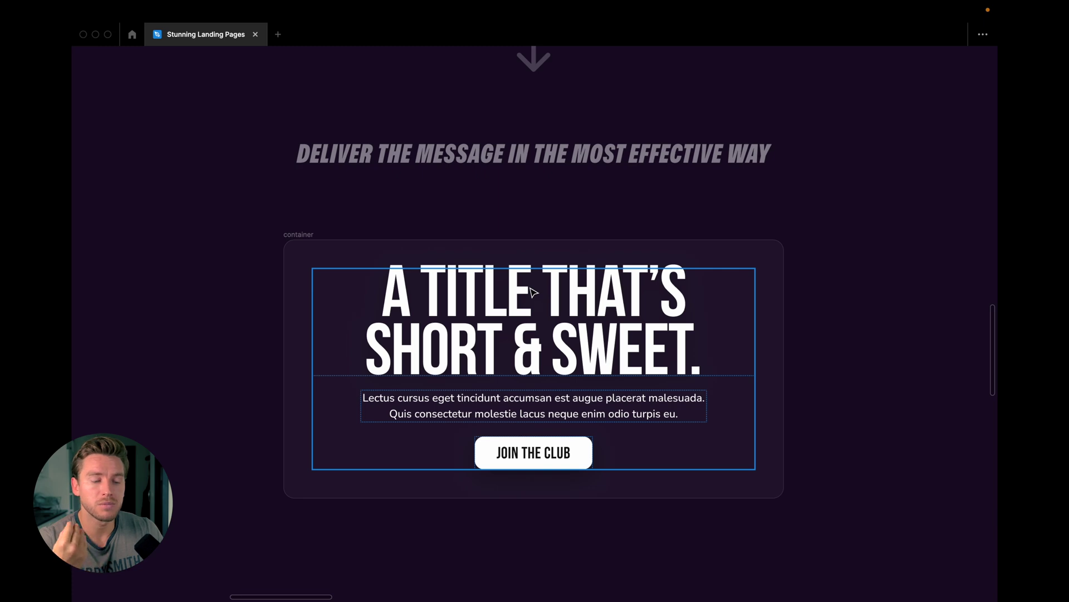
scroll(532, 291, up, 5)
scroll(532, 292, down, 3)
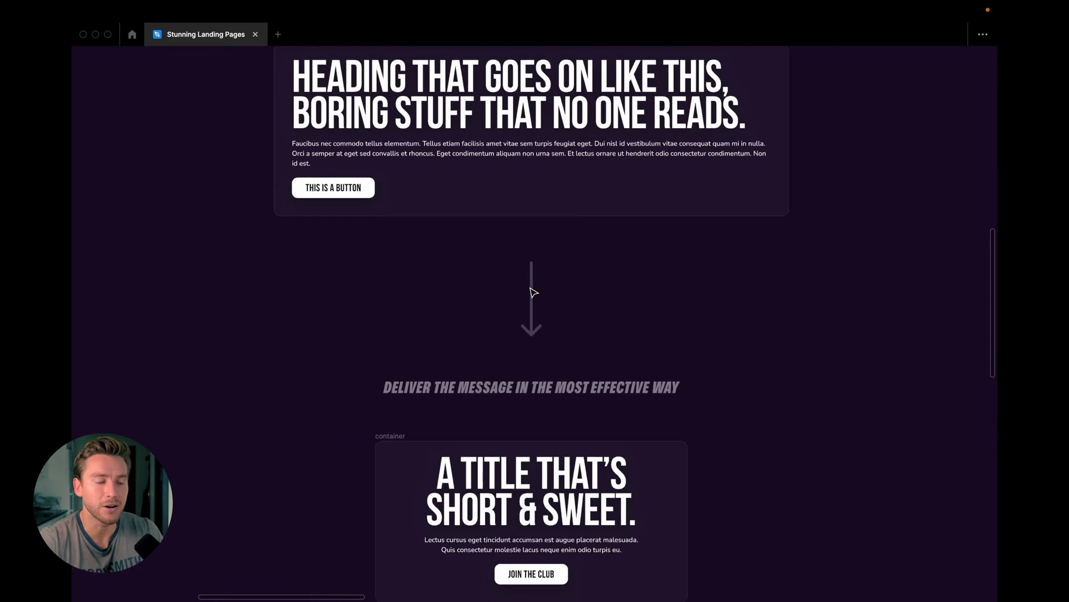
scroll(531, 289, up, 1)
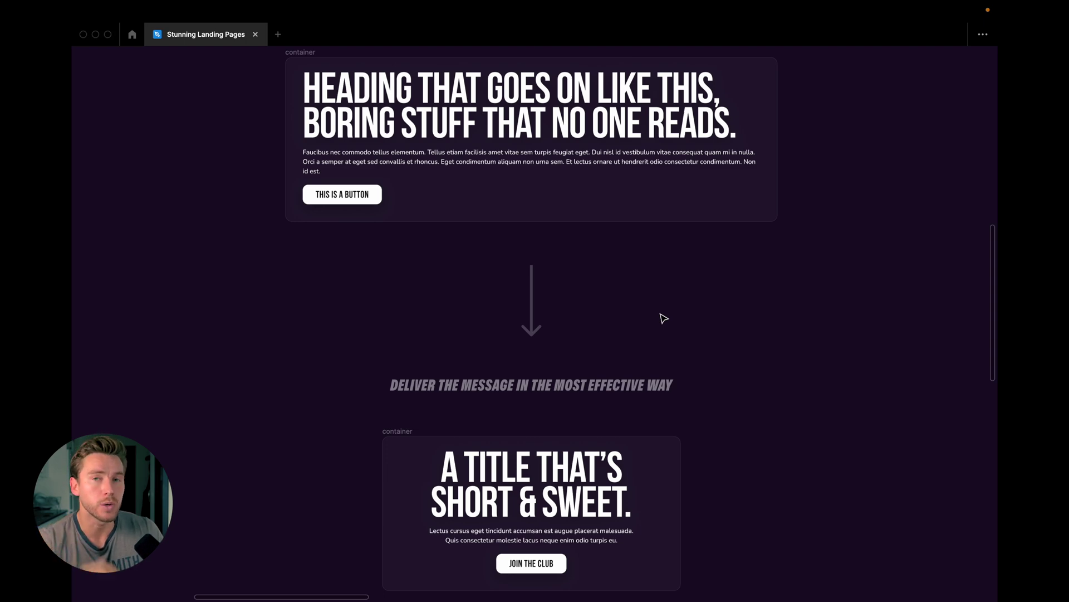
- Go to the Deliberate Placement, Sizing & Spacing section and view its center placement frame up close
scroll(660, 313, up, 5)
scroll(661, 314, right, 10)
scroll(658, 319, down, 2)
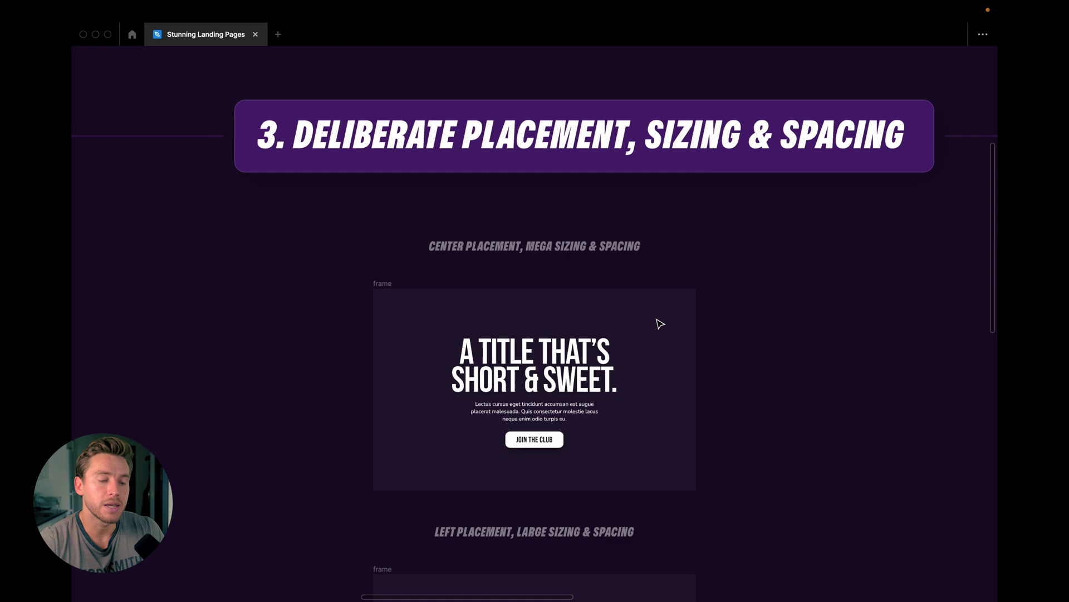
scroll(656, 319, up, 2)
scroll(656, 318, right, 2)
scroll(656, 319, up, 3)
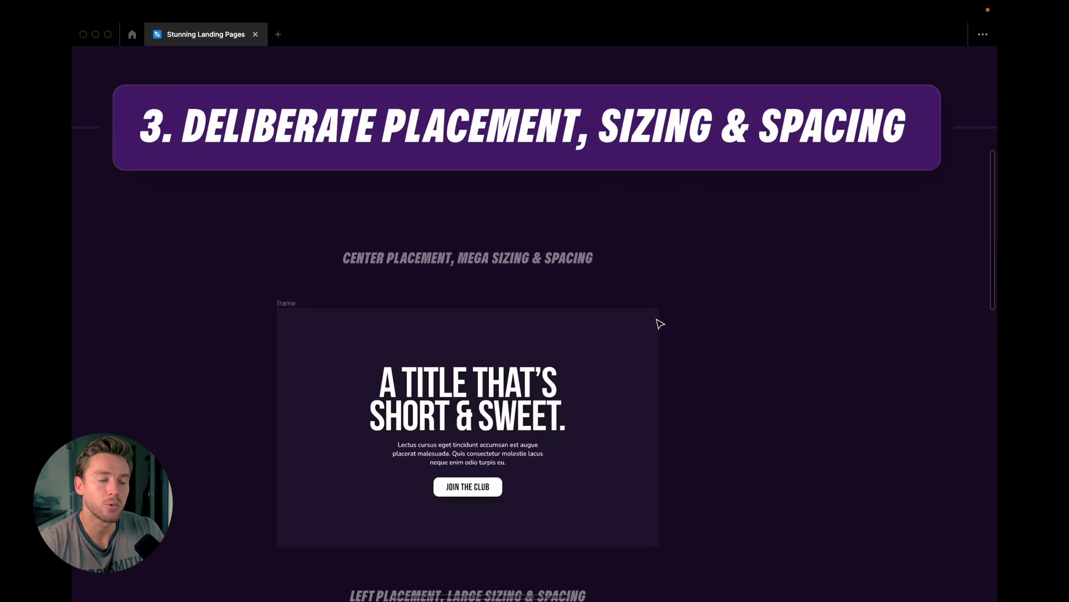
scroll(660, 323, left, 2)
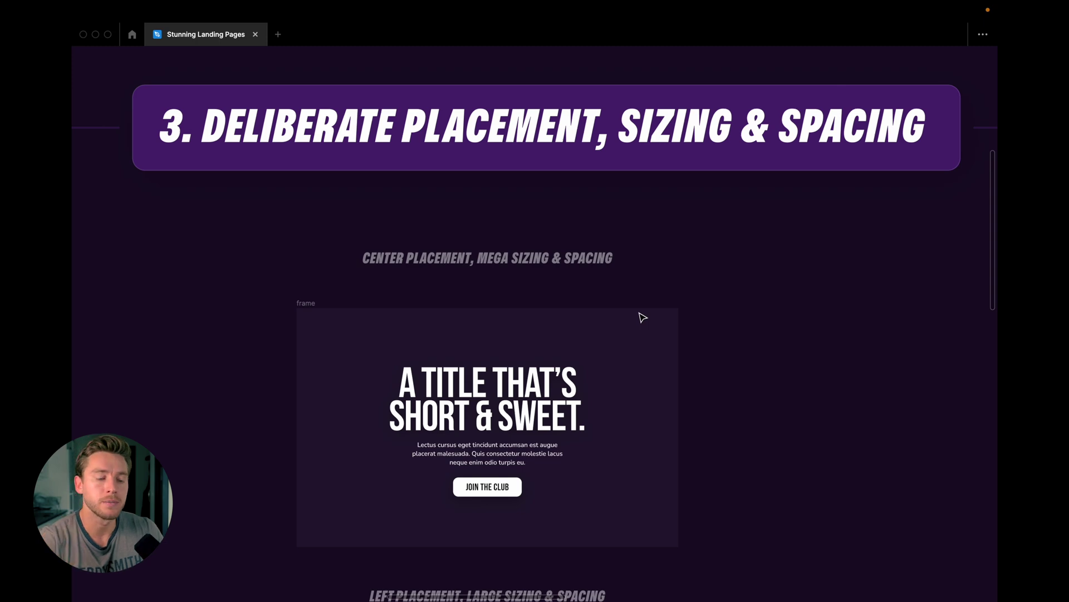
scroll(640, 313, down, 3)
scroll(639, 313, up, 4)
scroll(639, 313, down, 1)
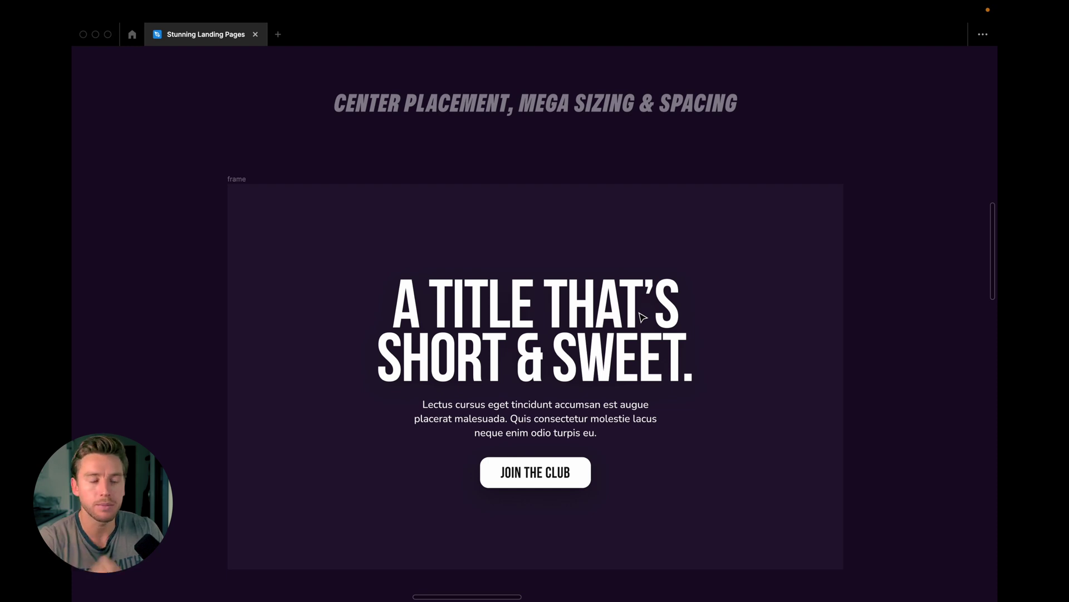
- Inspect the center placement frame's size and the spacing between its title, paragraph and button
click(554, 318)
scroll(543, 384, up, 2)
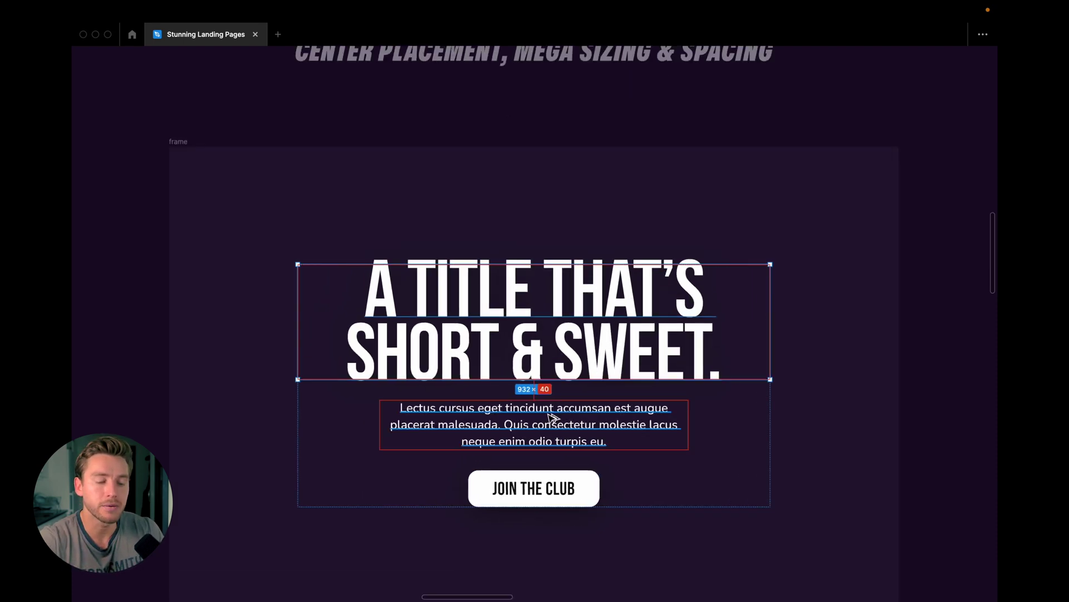
click(554, 443)
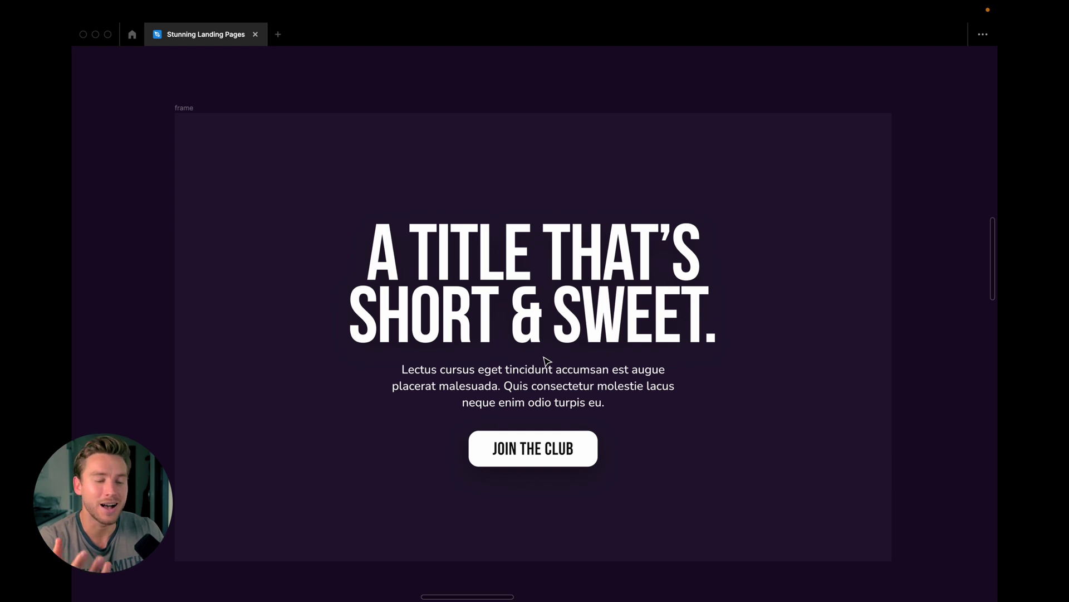
click(189, 109)
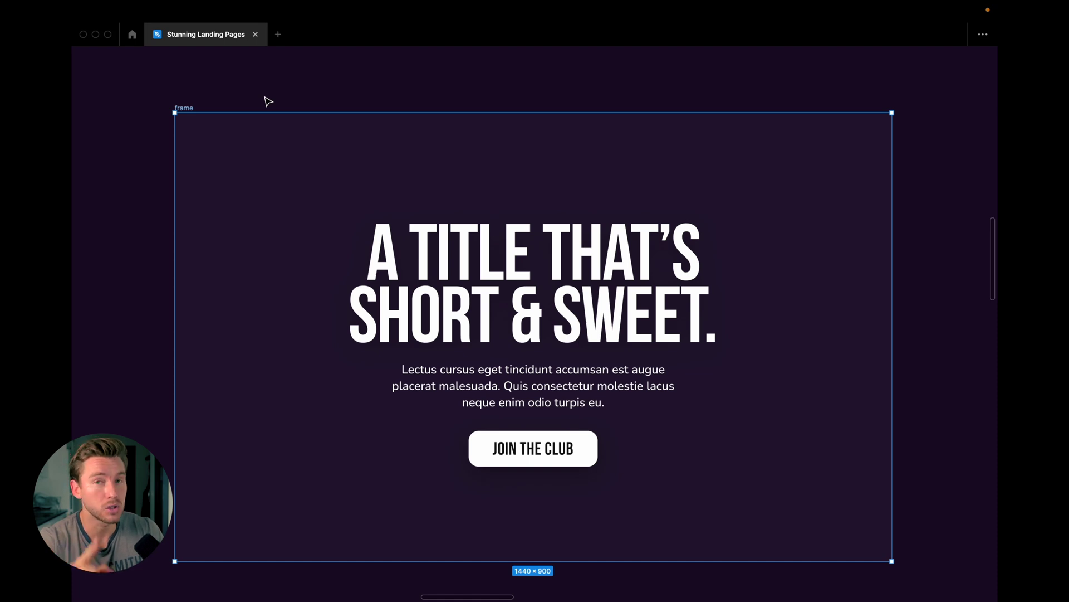
click(391, 81)
scroll(391, 82, up, 1)
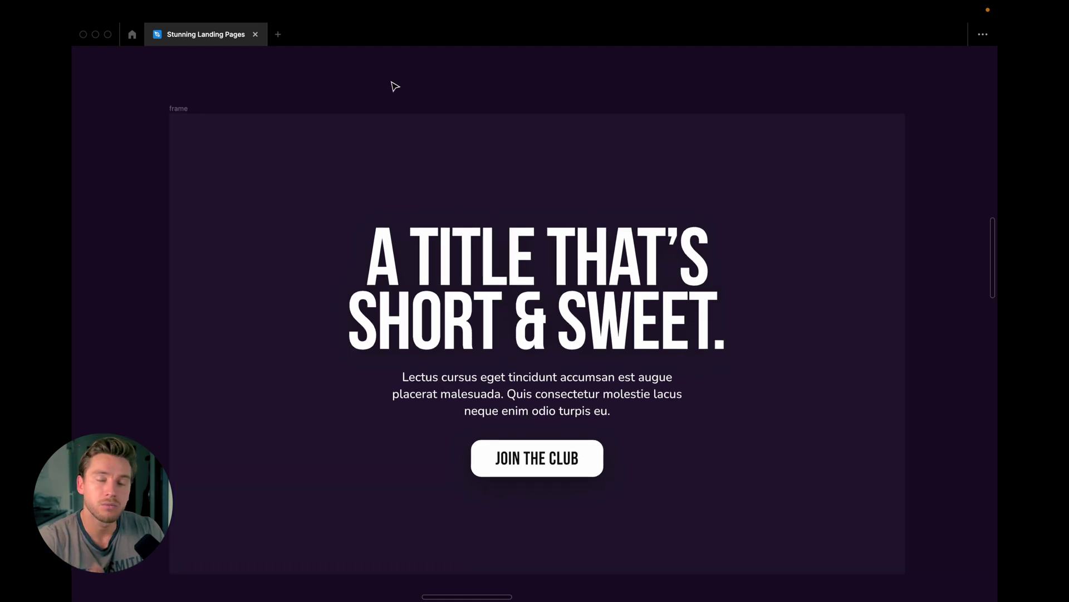
click(558, 277)
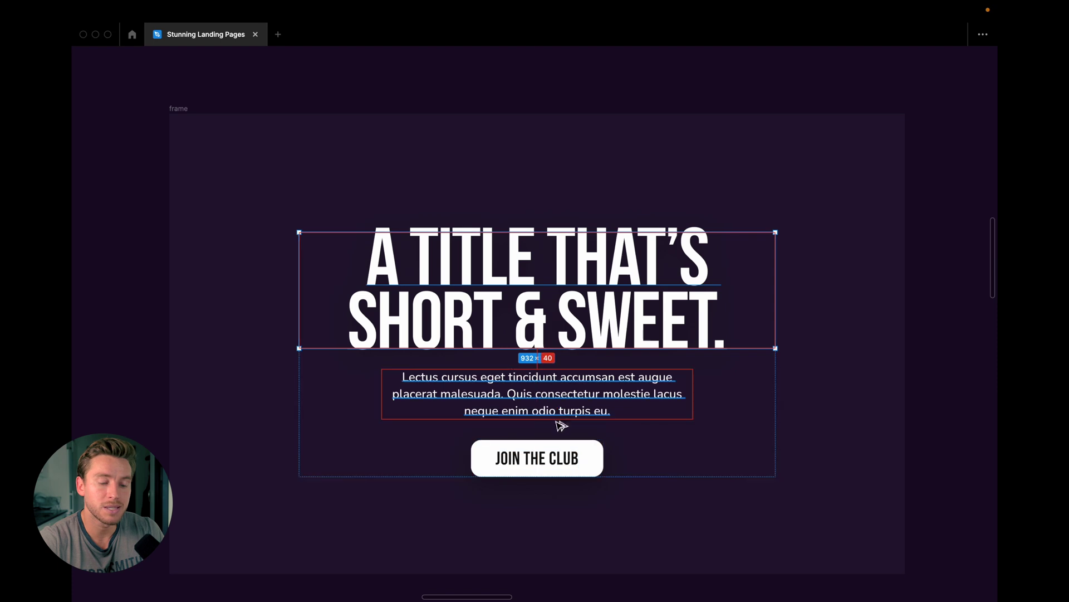
click(621, 136)
scroll(622, 136, down, 1)
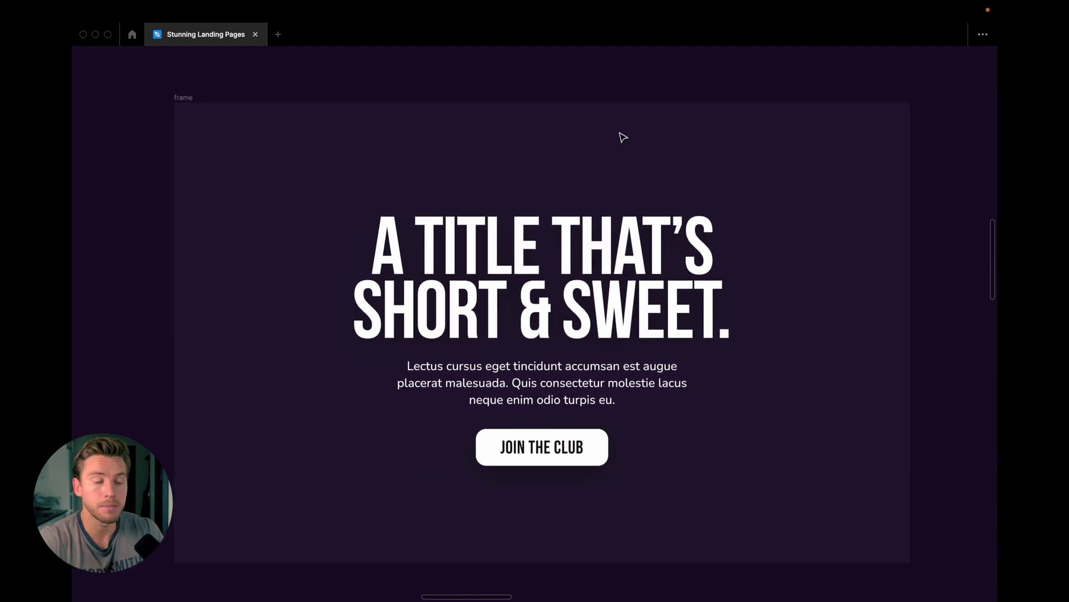
- Select the title in the left placement frame and show the hidden editor interface to read its text settings
scroll(622, 137, down, 10)
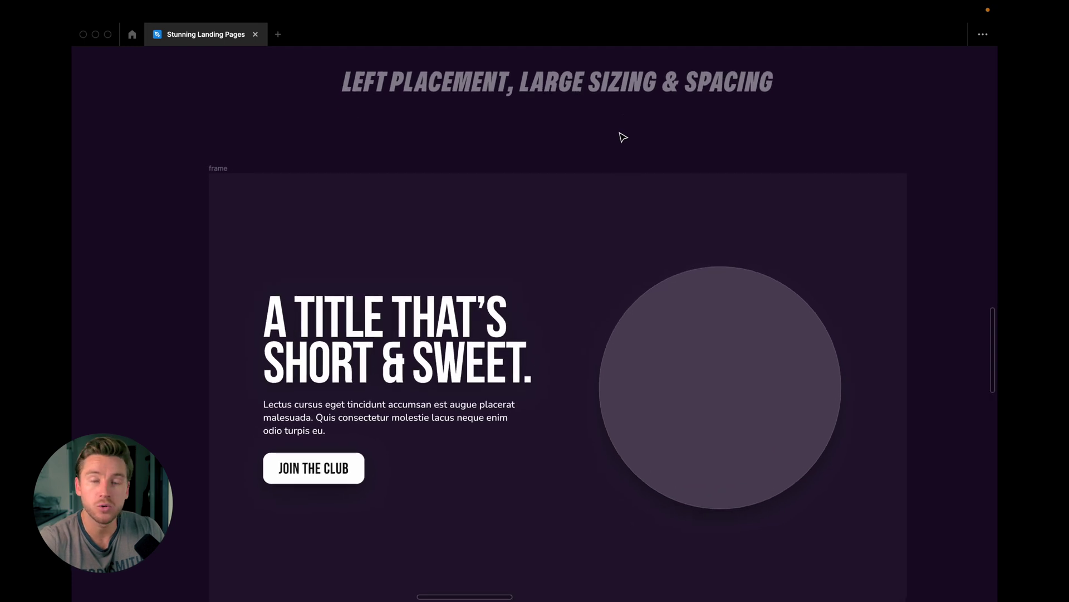
click(350, 348)
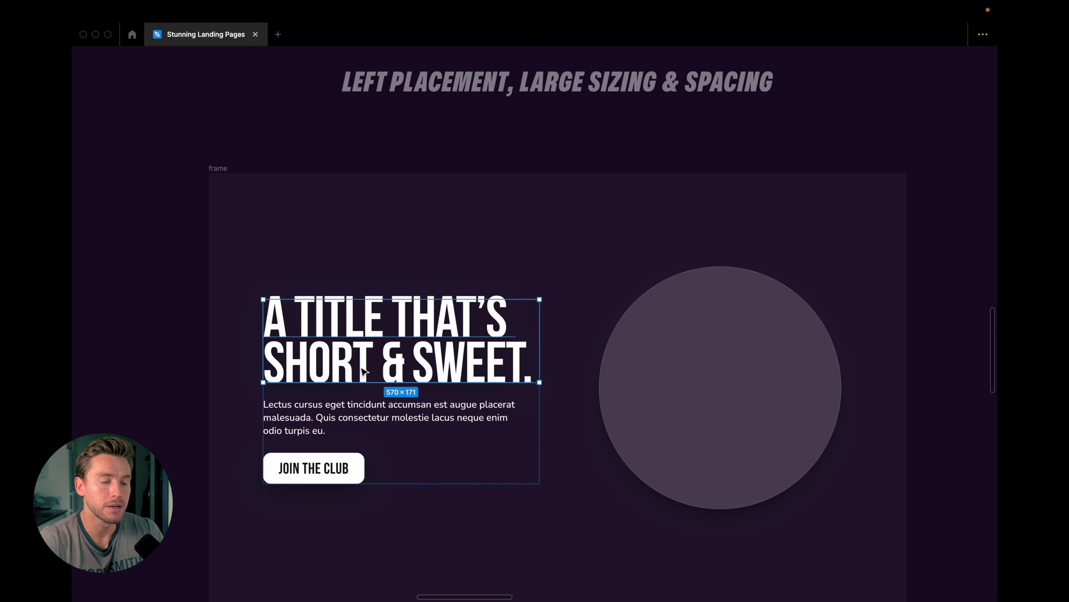
key(super+backslash)
scroll(432, 339, down, 2)
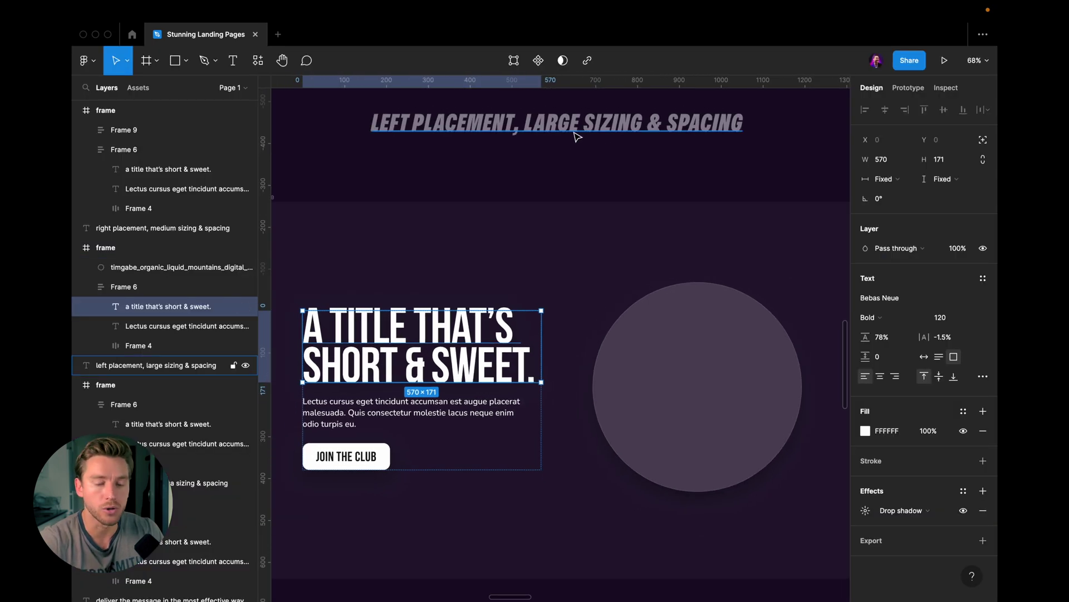
- Check the center placement title's font size and text settings for comparison with the left placement title
scroll(678, 251, up, 5)
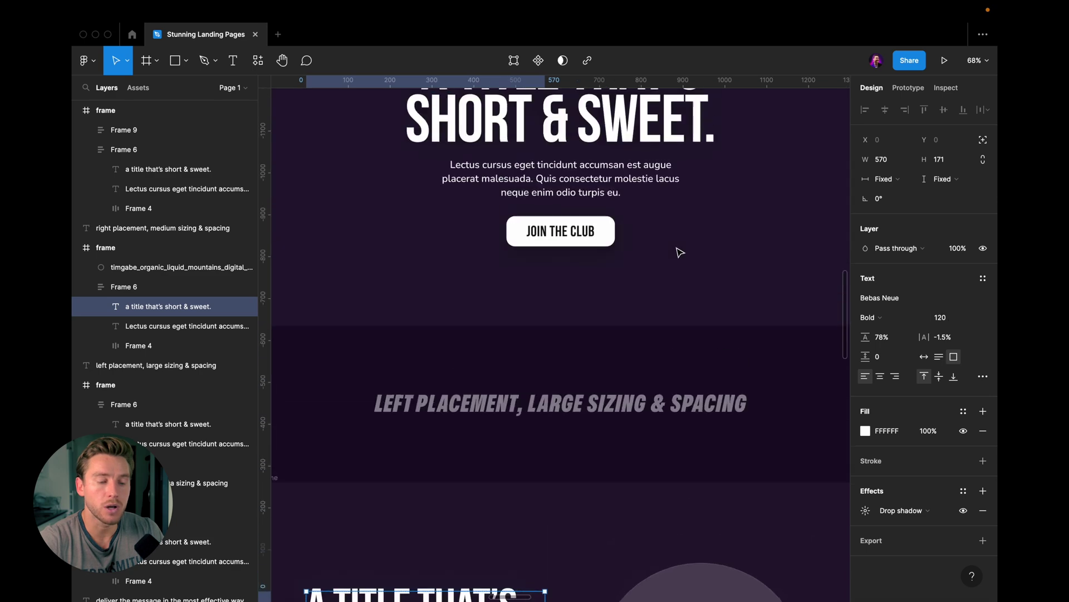
scroll(678, 252, up, 2)
click(669, 247)
scroll(633, 235, down, 3)
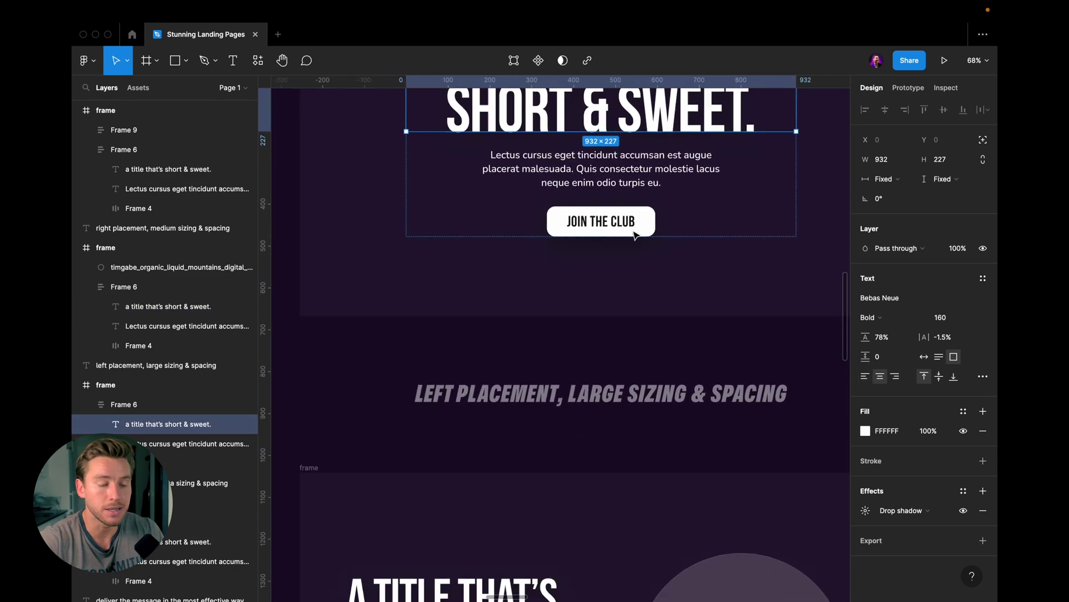
- Inspect the title and then the paragraph in the left placement frame for their text settings and spacing
scroll(635, 237, down, 5)
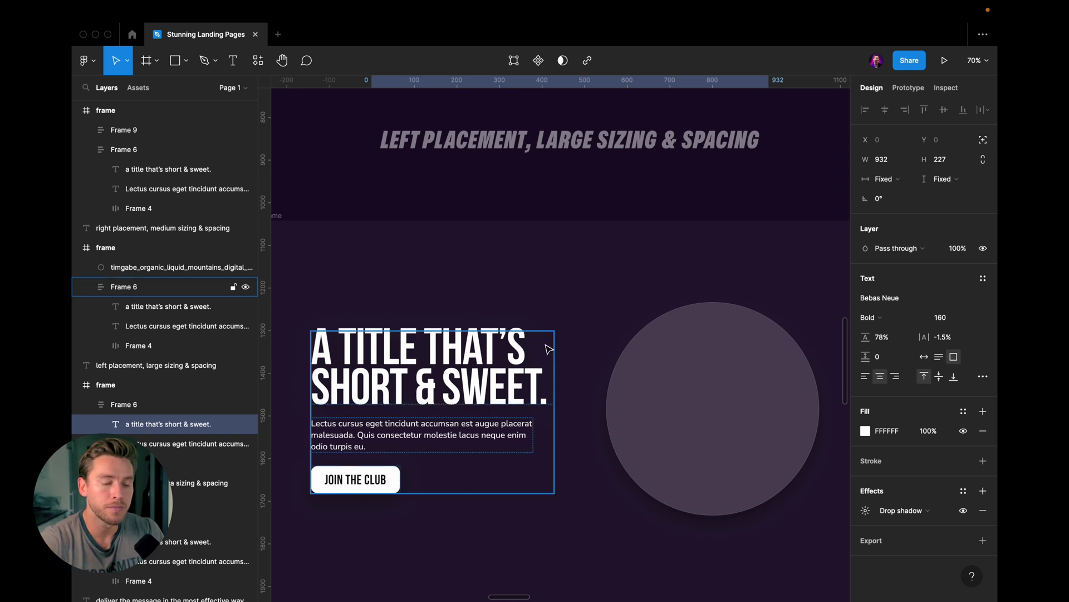
click(546, 349)
scroll(470, 358, down, 3)
key(alt)
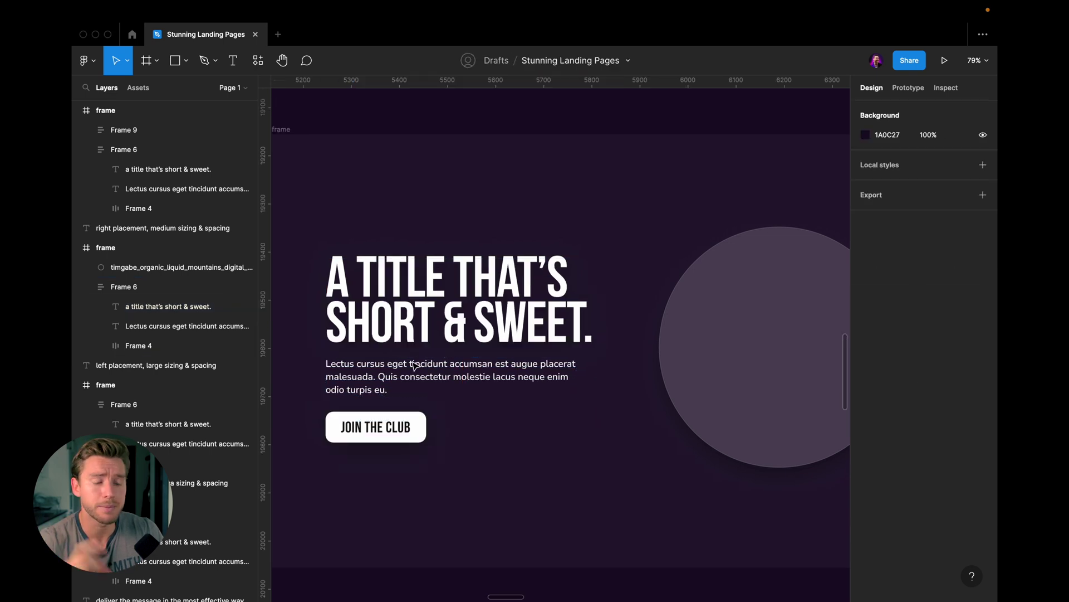
click(407, 323)
click(395, 371)
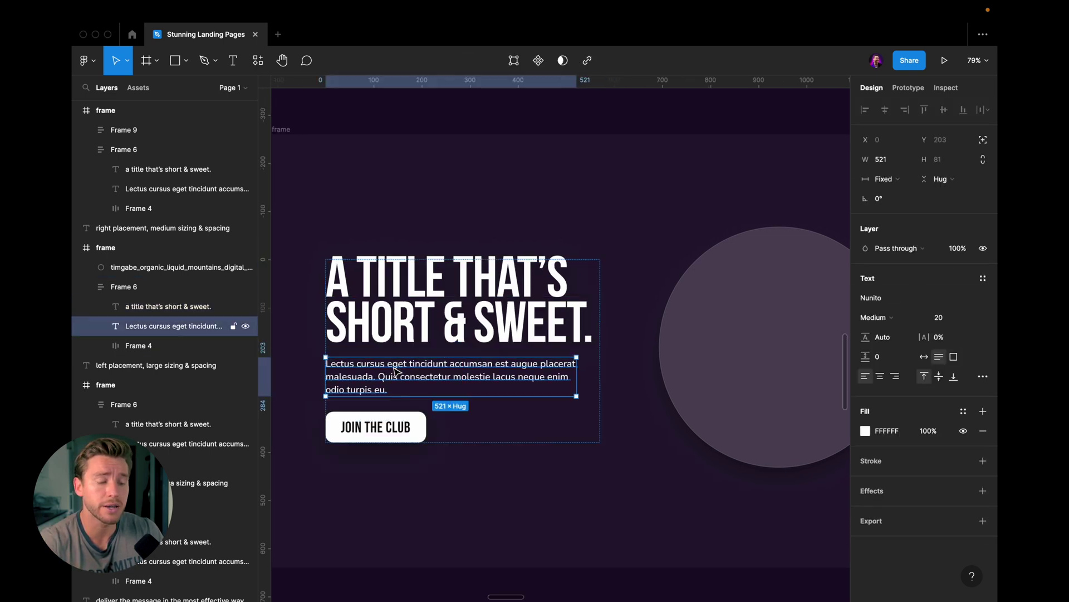
- Inspect the JOIN THE CLUB button's dimensions and padding in the left placement frame, and hide the editor interface
key(Escape)
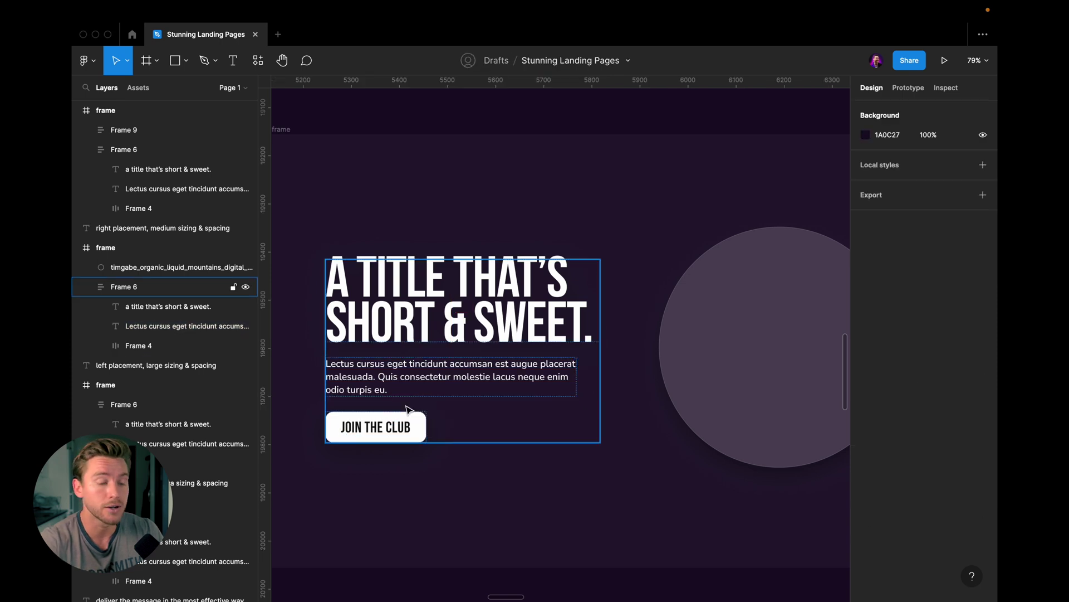
super+click(407, 419)
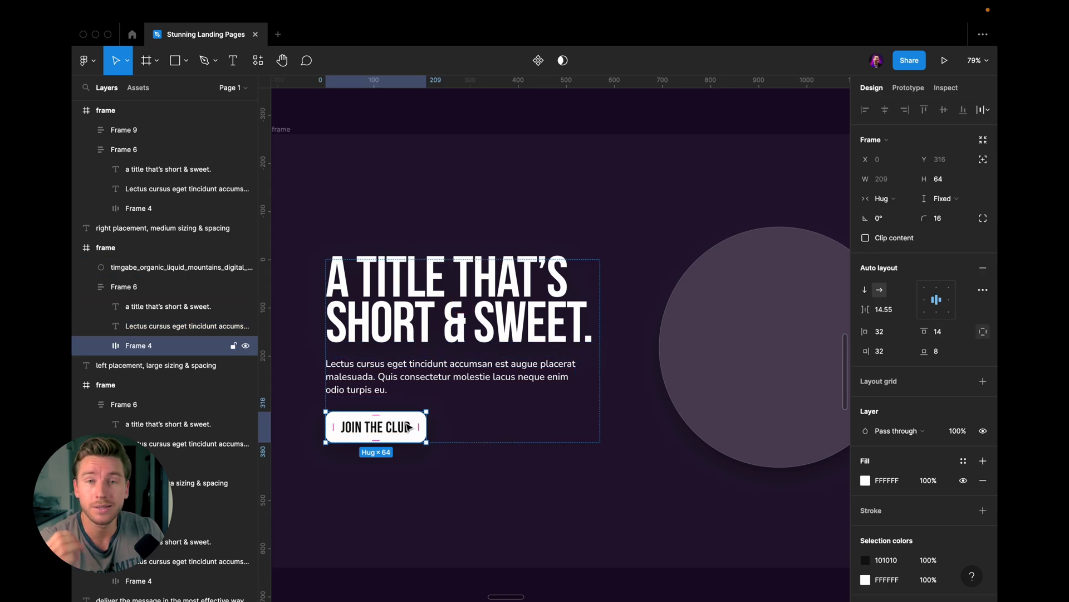
key(super+backslash)
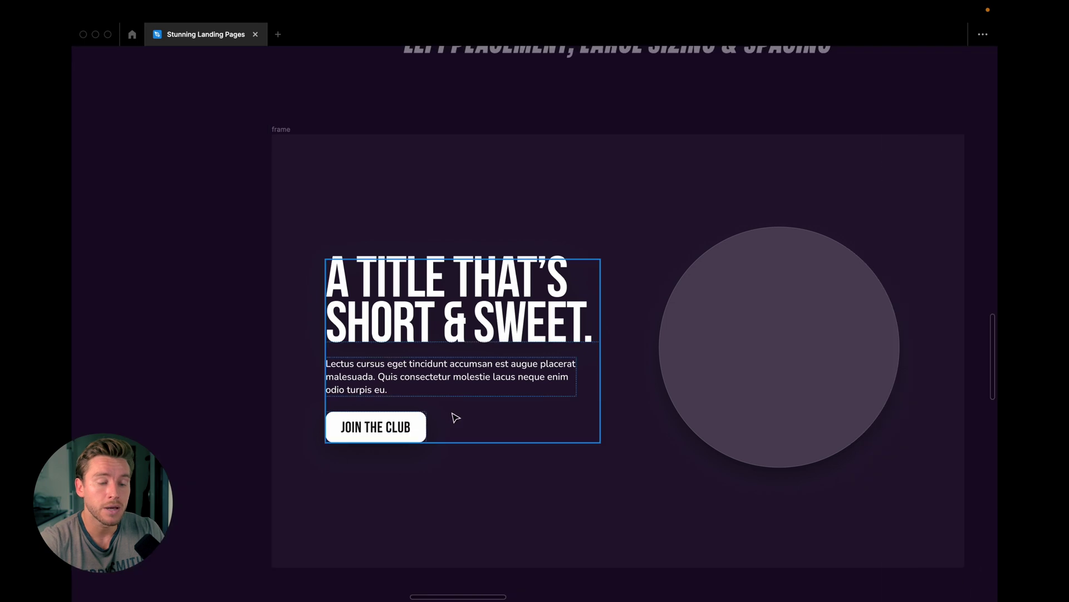
- Select the circular image placeholder in the left placement frame to check its size and alignment within the frame
scroll(453, 418, right, 5)
click(592, 329)
scroll(592, 329, left, 5)
scroll(592, 329, down, 2)
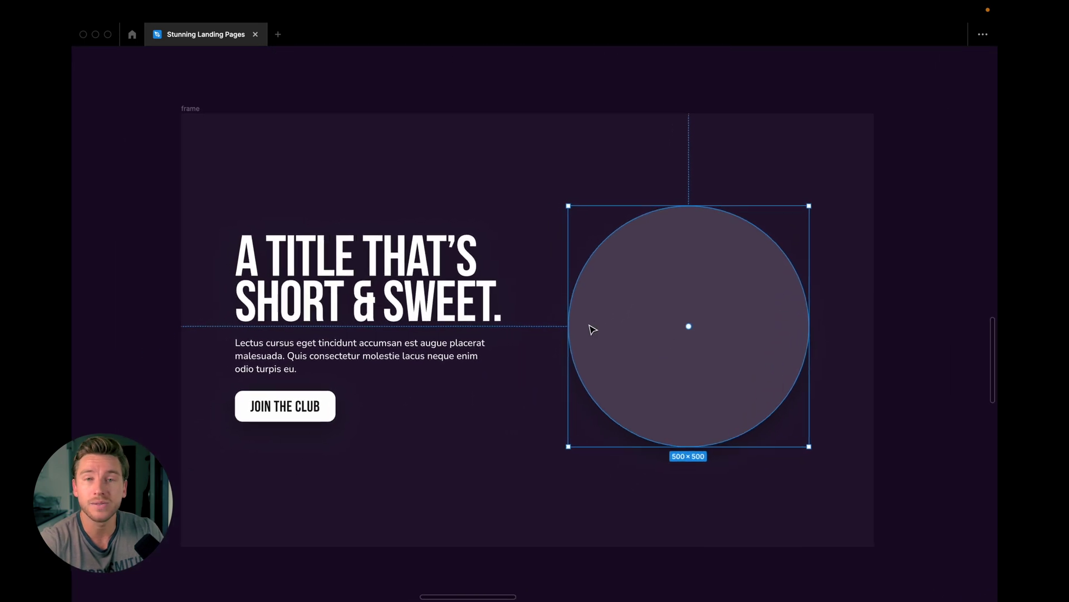
click(458, 277)
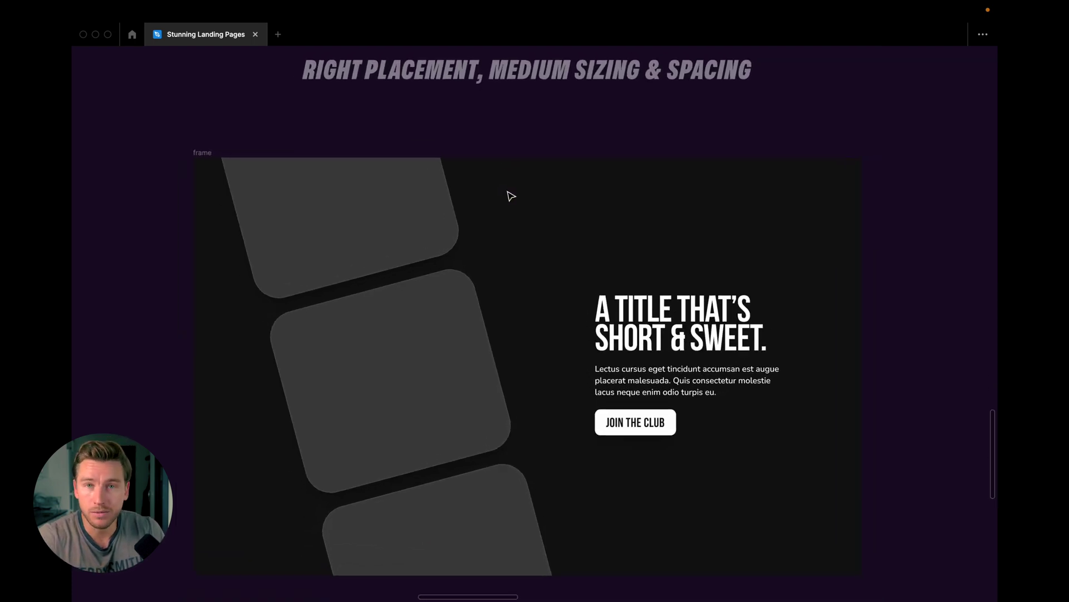
- Show the editor interface and inspect the right placement frame's title text settings and the spacing between title and paragraph
super+click(661, 334)
key(super+backslash)
scroll(664, 338, down, 5)
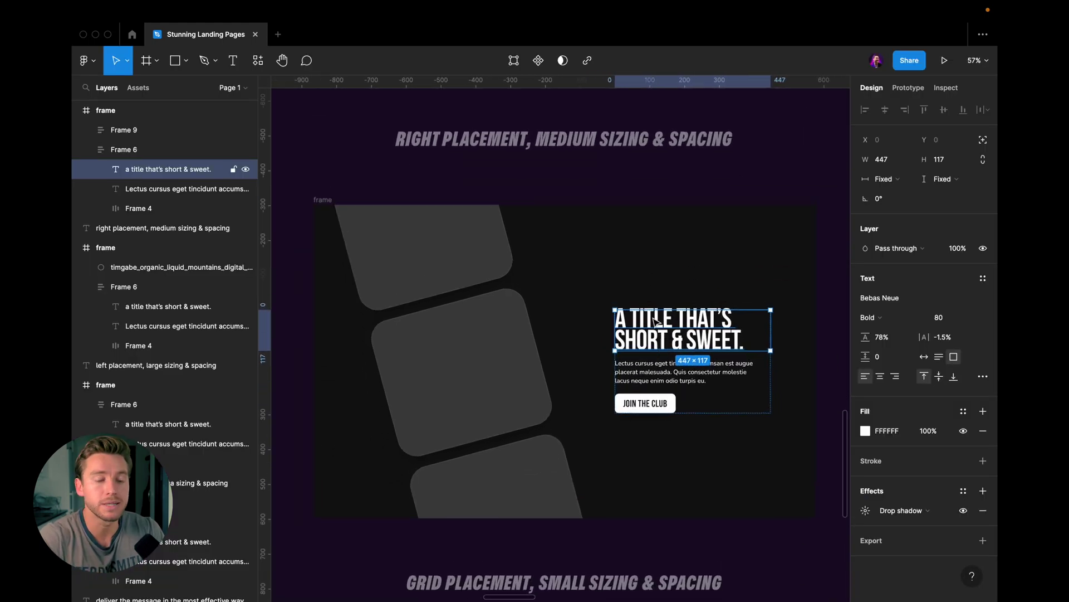
scroll(652, 339, up, 1)
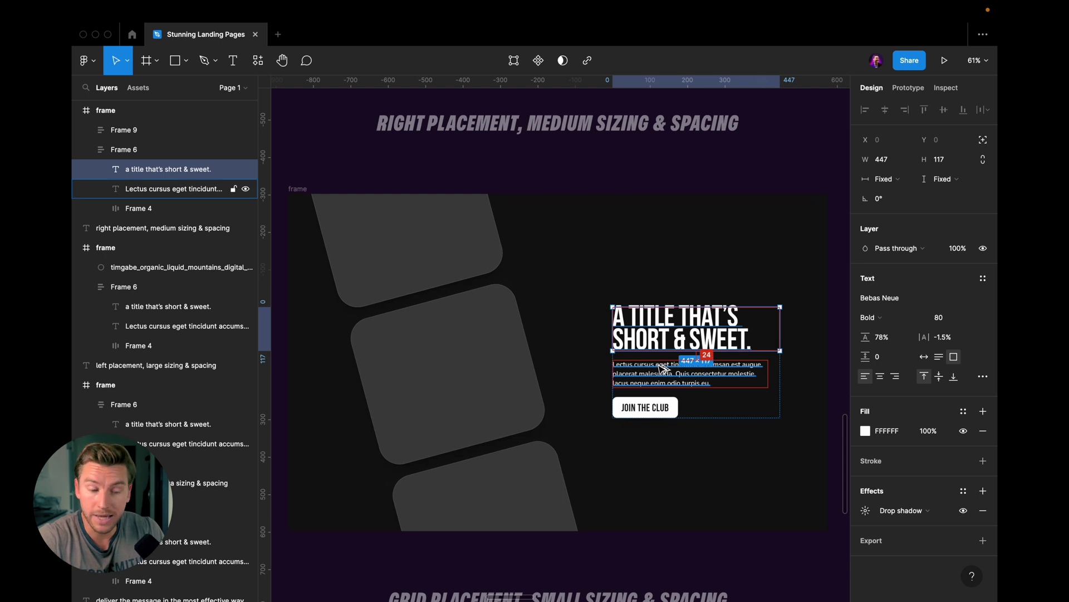
click(663, 367)
key(Escape)
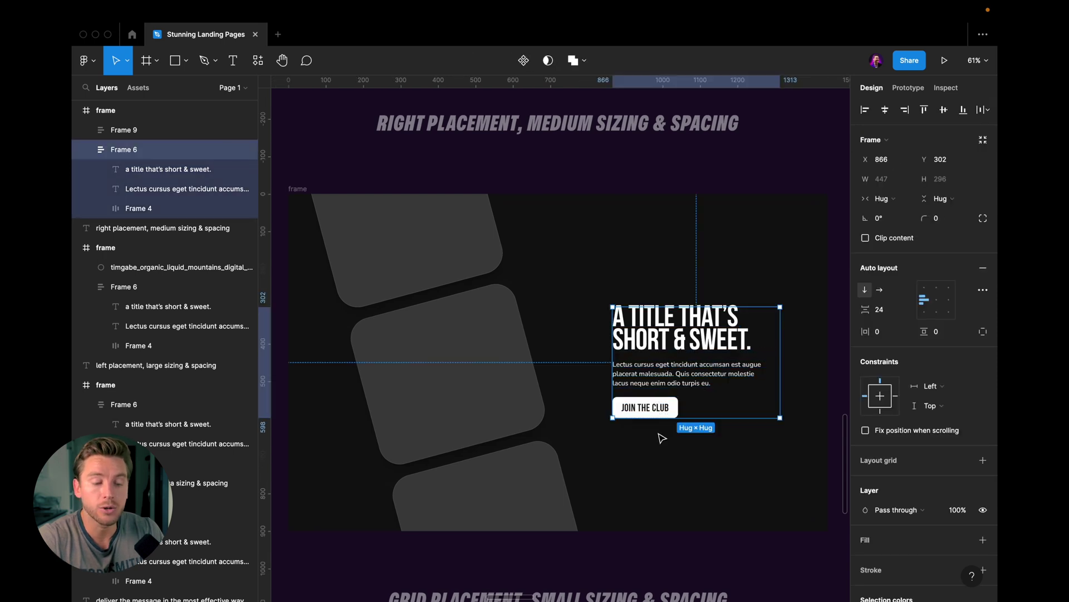
key(Escape)
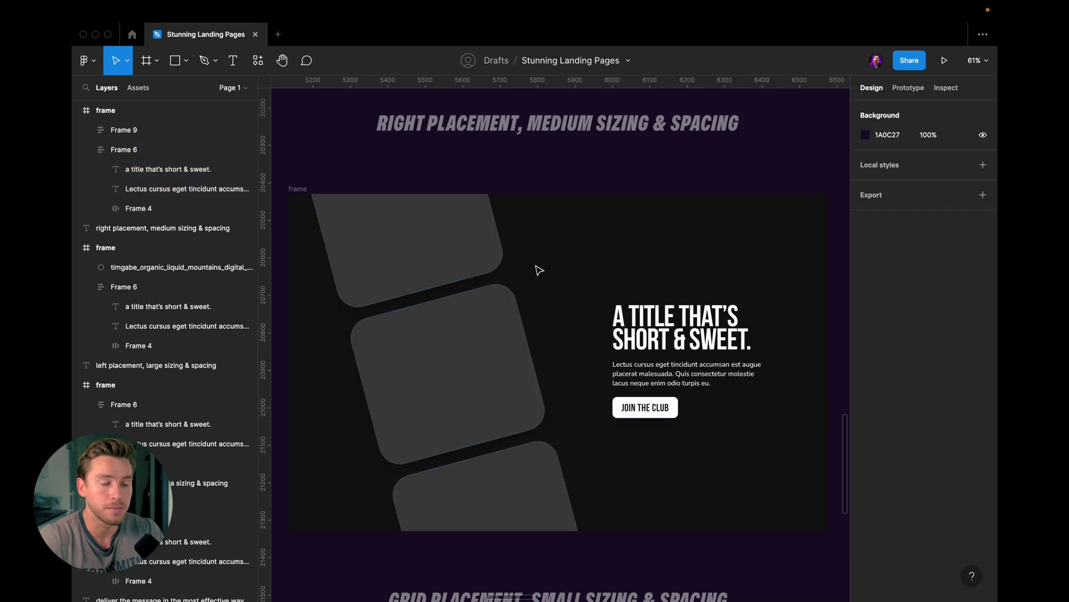
- Hide the editor interface and bring the grid placement, small sizing and spacing example into view
key(ctrl+backslash)
scroll(536, 265, up, 2)
scroll(536, 269, down, 1)
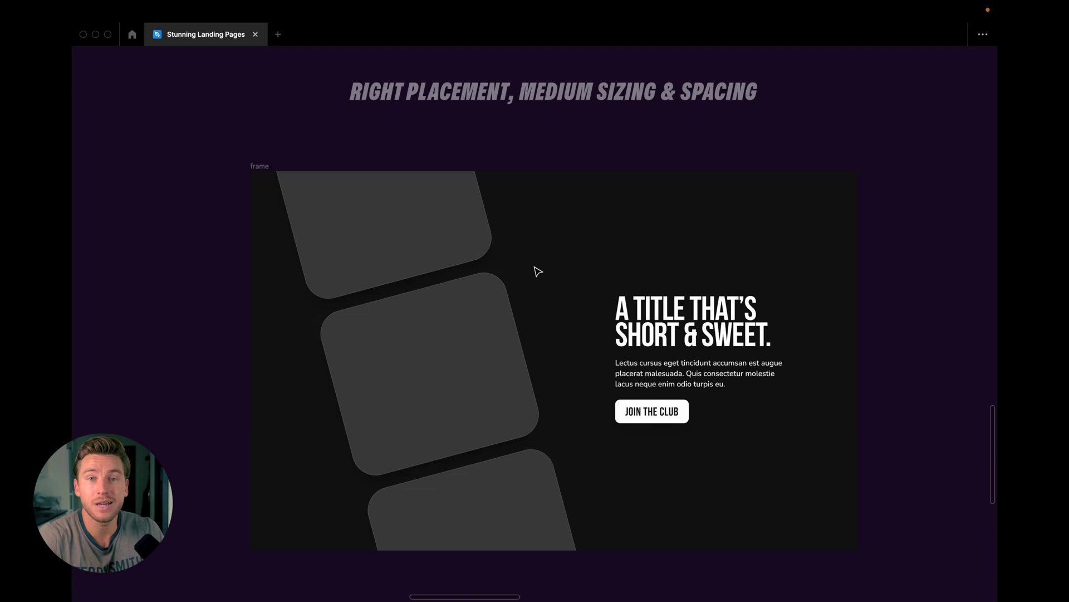
scroll(534, 266, down, 12)
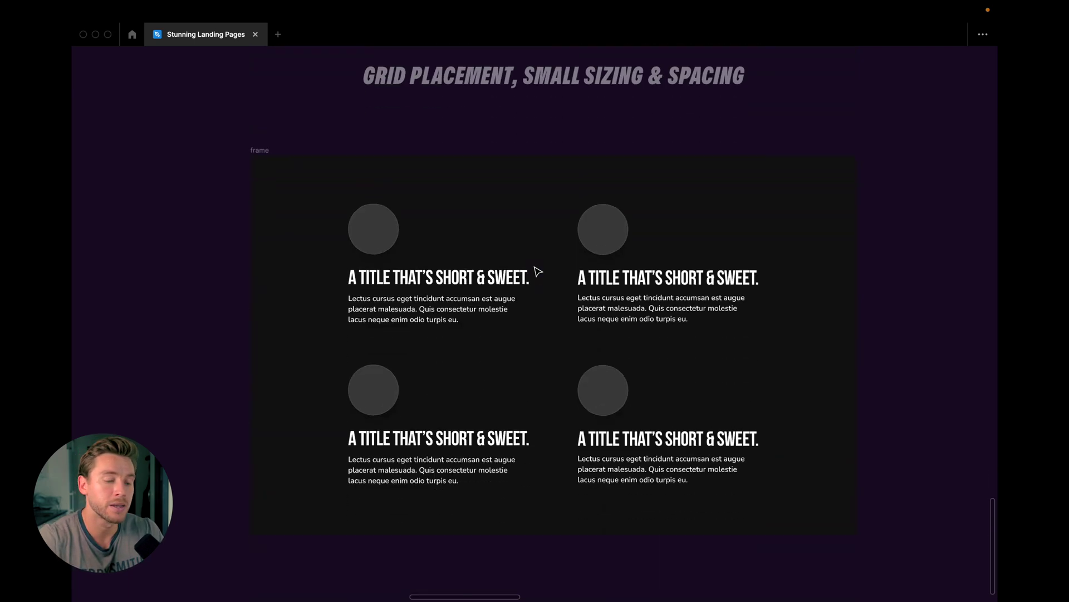
scroll(535, 266, up, 2)
scroll(535, 266, up, 1)
scroll(538, 271, up, 2)
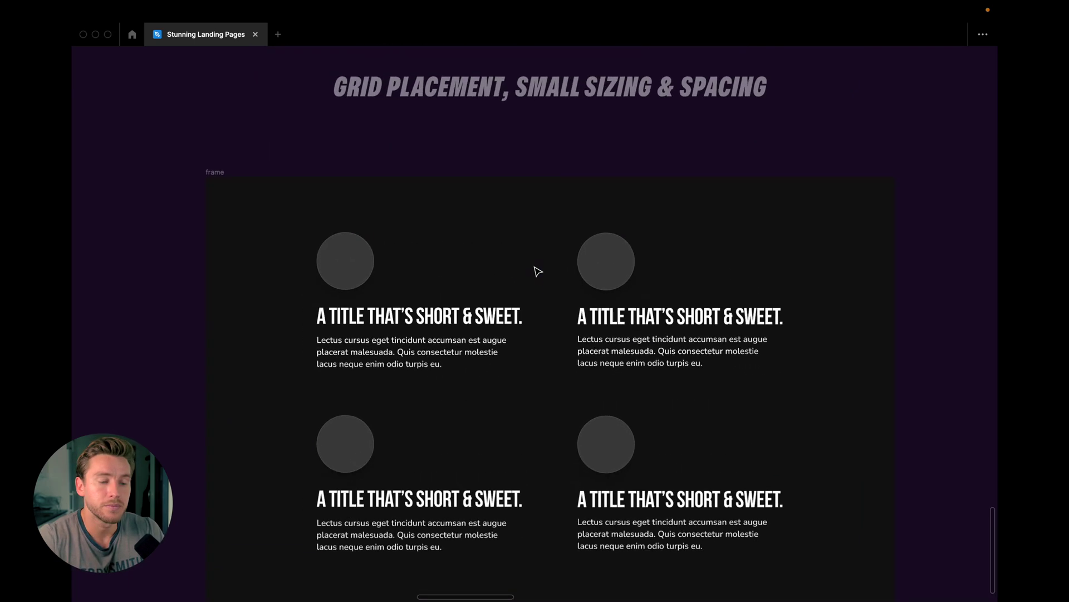
- Select each of the four content blocks in the grid placement frame in turn to examine their arrangement
click(490, 267)
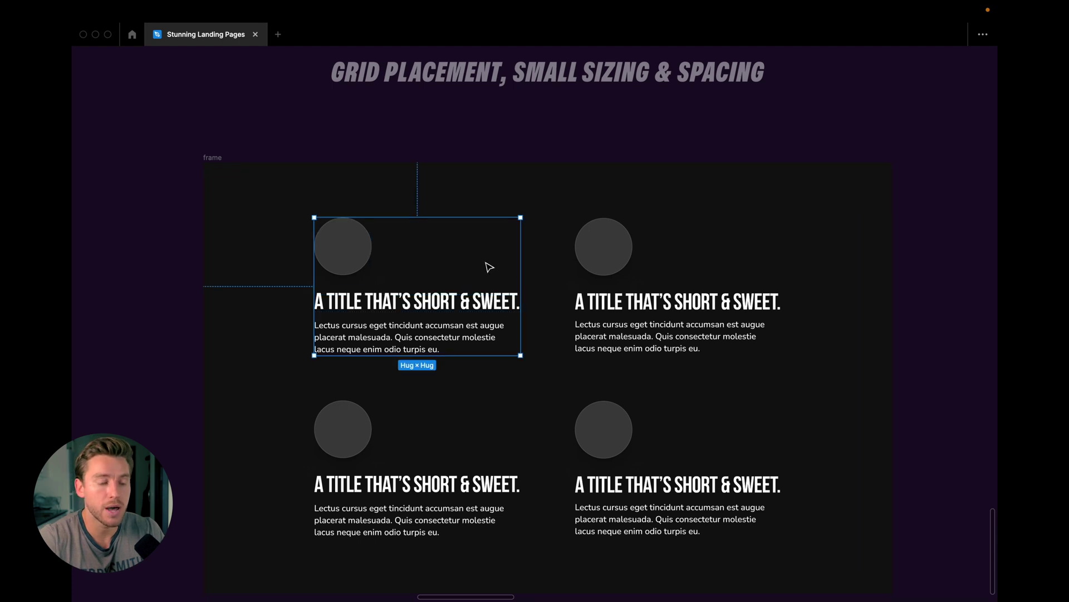
click(627, 274)
click(442, 430)
click(644, 444)
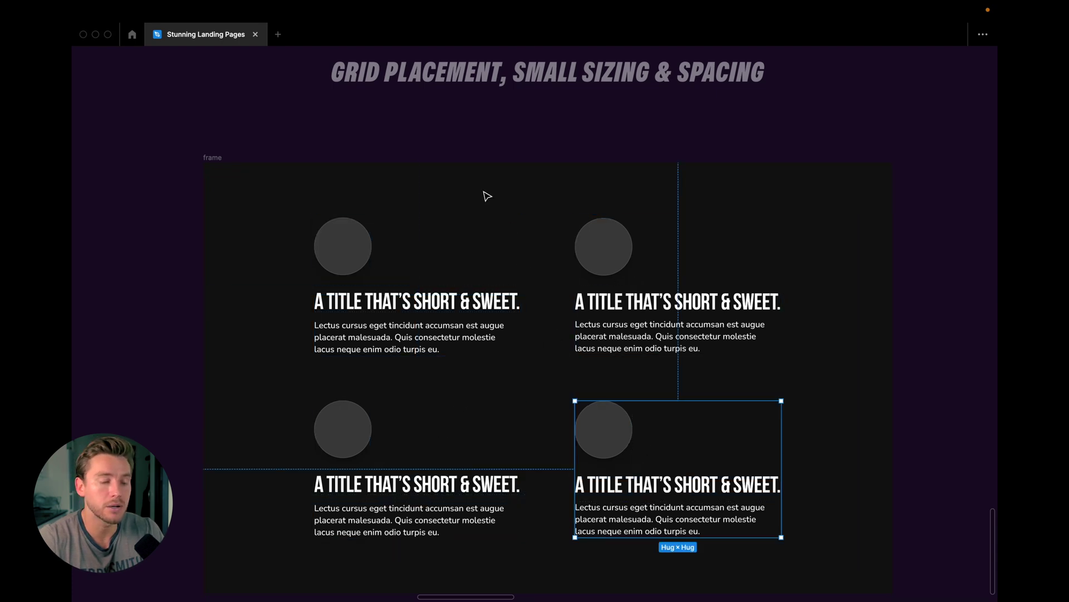
click(431, 211)
- With the interface shown, inspect the upper-left grid block's title text settings and the four circular placeholders' sizes, and hide the interface
super+click(428, 298)
key(super+backslash)
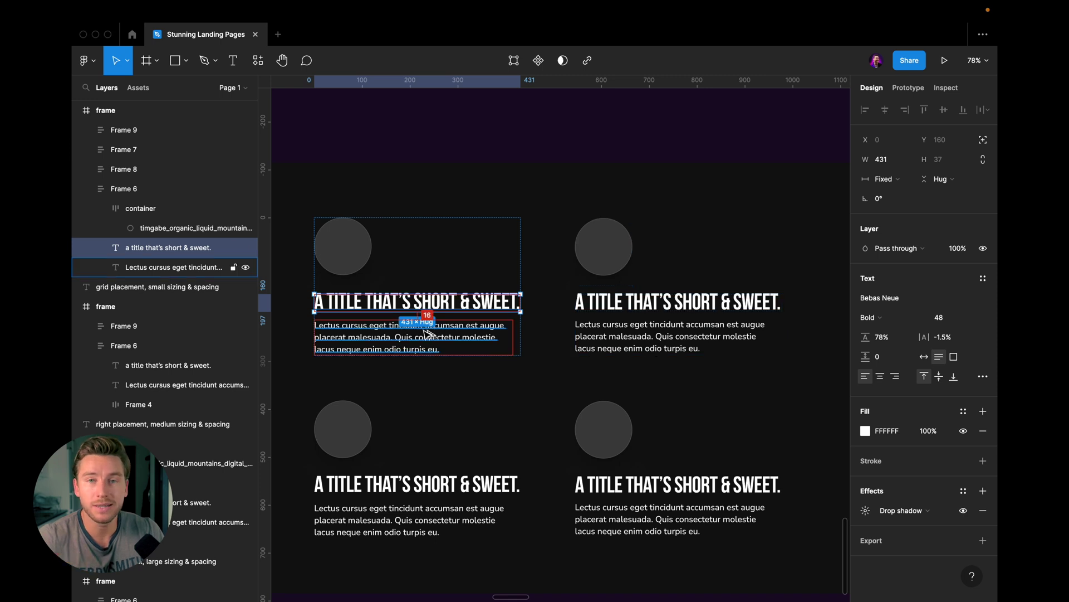
click(343, 240)
click(617, 253)
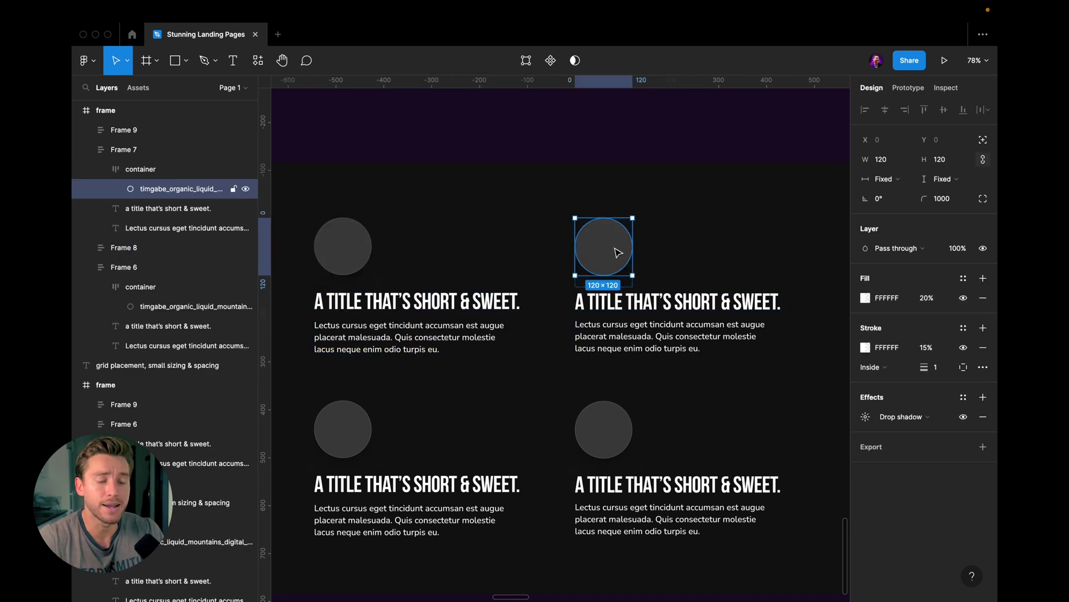
click(367, 433)
click(606, 436)
key(Escape)
key(ctrl+backslash)
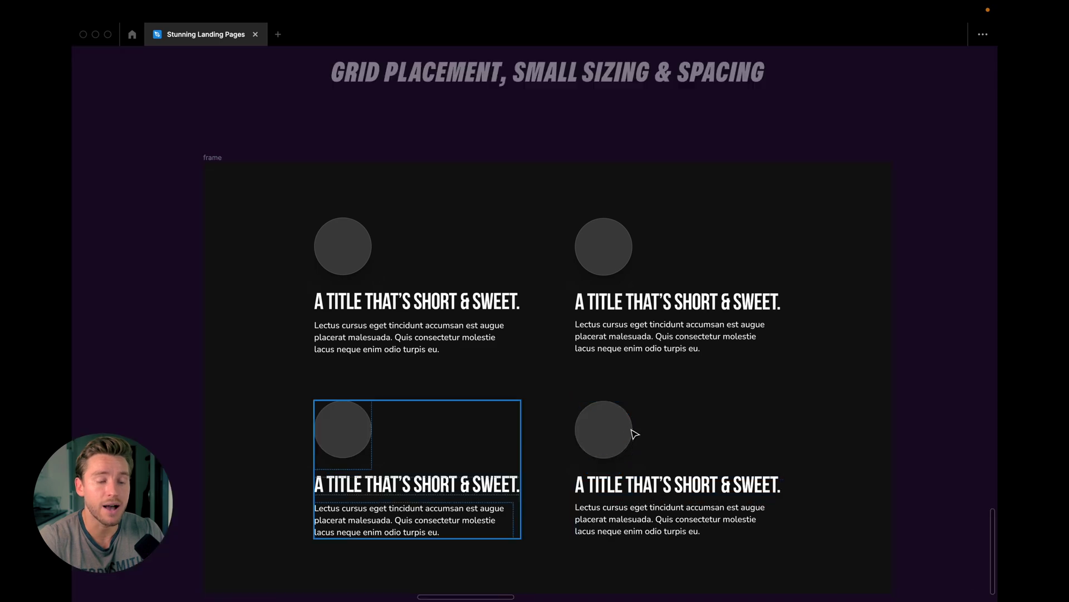
- Go from the grid placement example to section 4, Beautiful Assets & Color Matching, and frame its radial gradient example
scroll(635, 433, up, 2)
scroll(635, 433, down, 1)
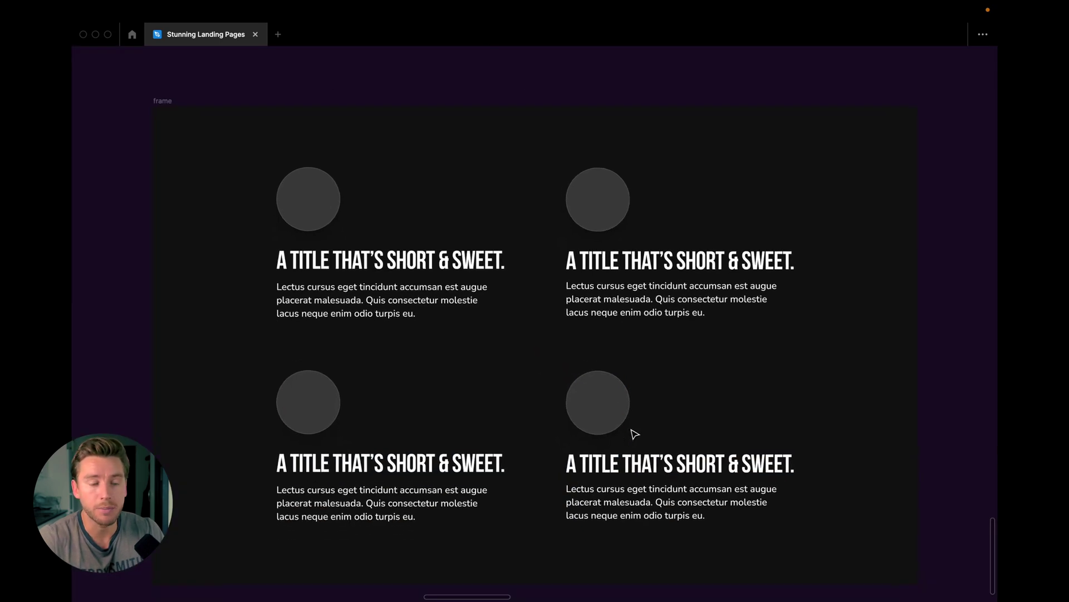
scroll(635, 434, down, 2)
scroll(508, 451, down, 5)
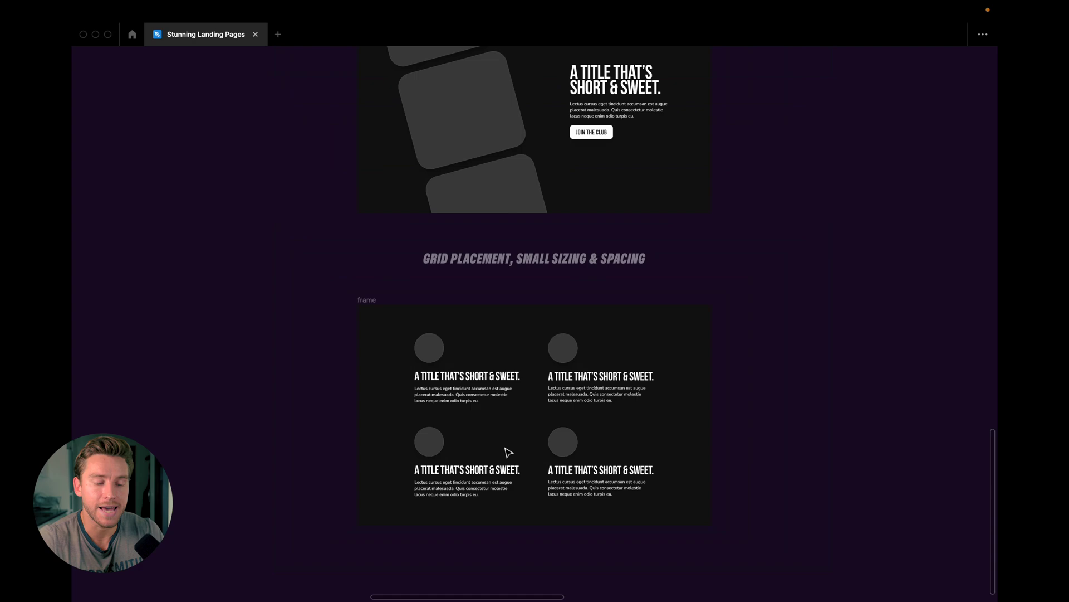
scroll(508, 452, up, 10)
scroll(508, 452, right, 9)
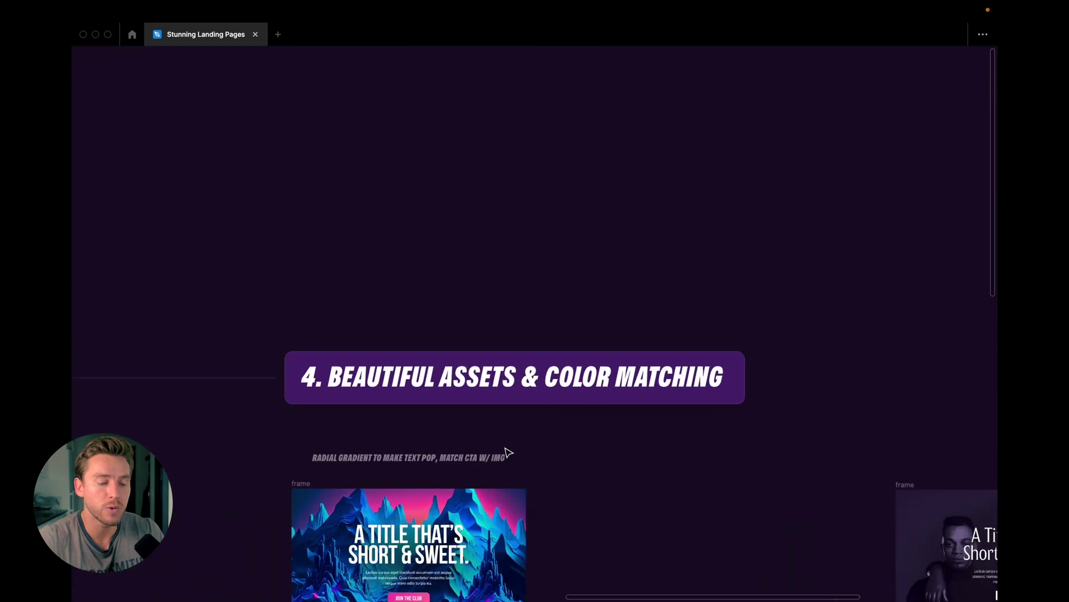
scroll(508, 452, down, 2)
scroll(508, 451, up, 4)
scroll(505, 448, down, 2)
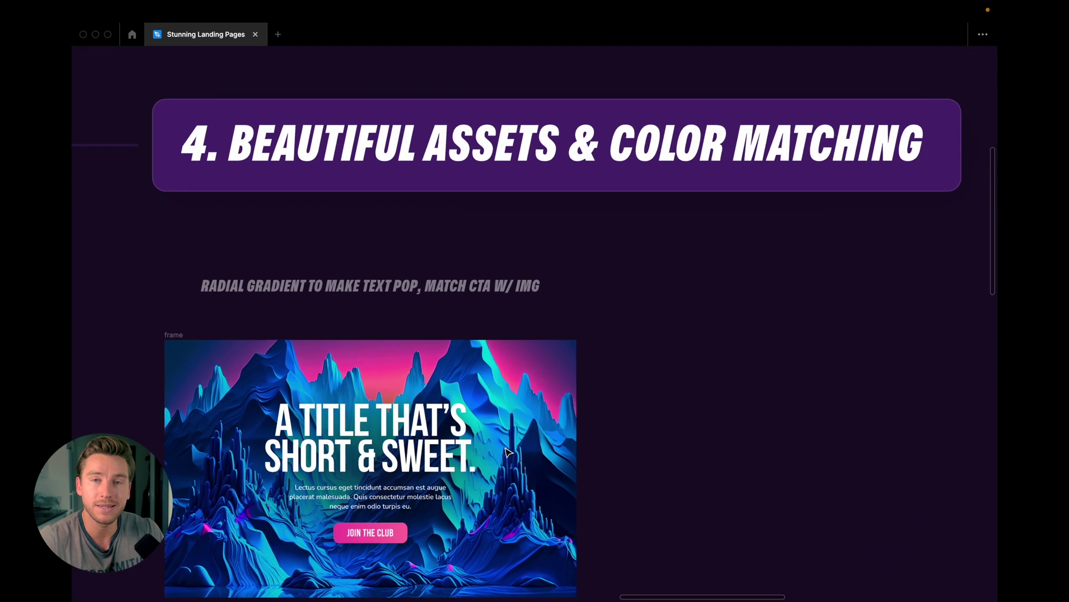
scroll(592, 275, down, 3)
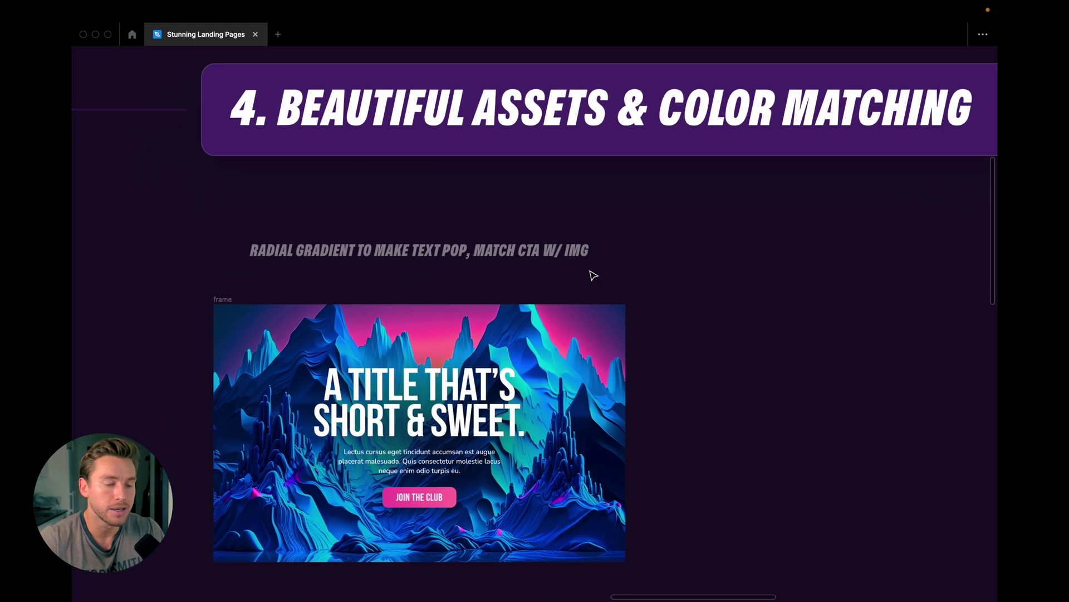
scroll(593, 275, up, 2)
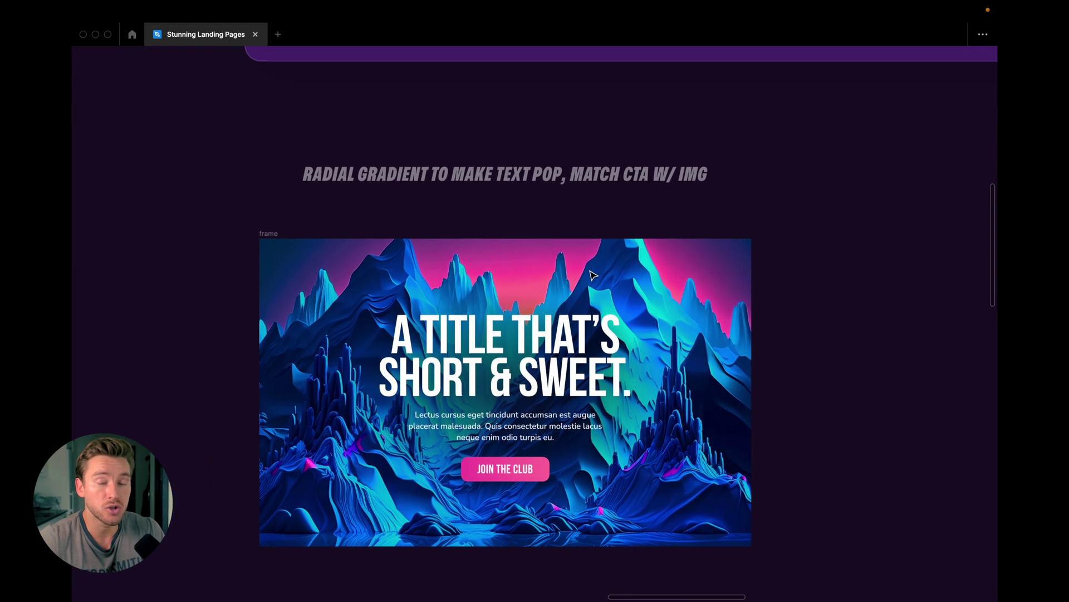
scroll(544, 238, up, 3)
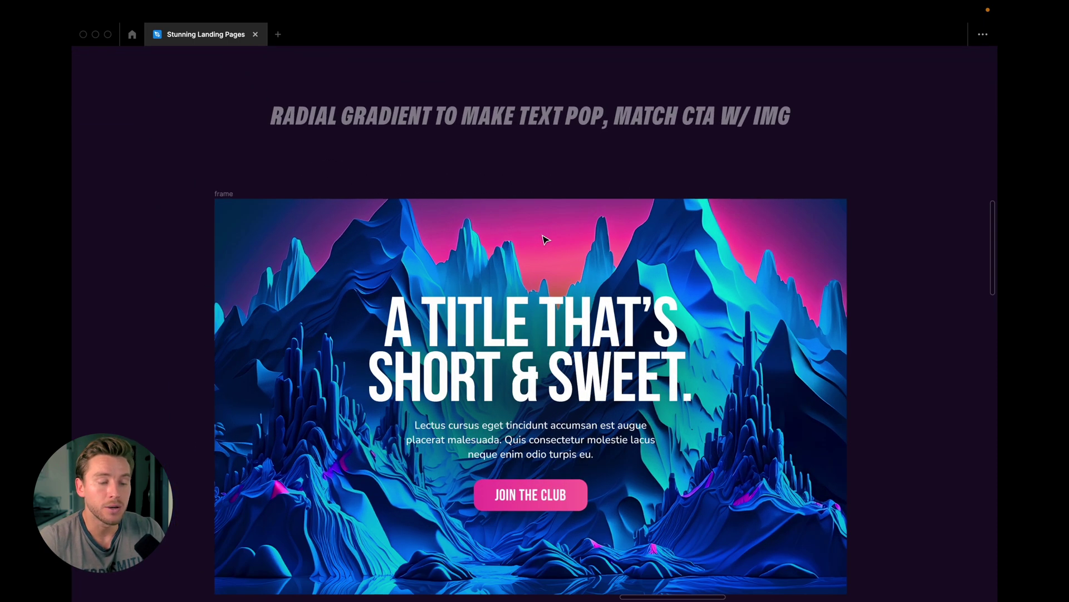
- Select the mountain background image, show the editor interface and examine its radial gradient fill's color stops
click(545, 240)
scroll(545, 239, left, 1)
key(ctrl+backslash)
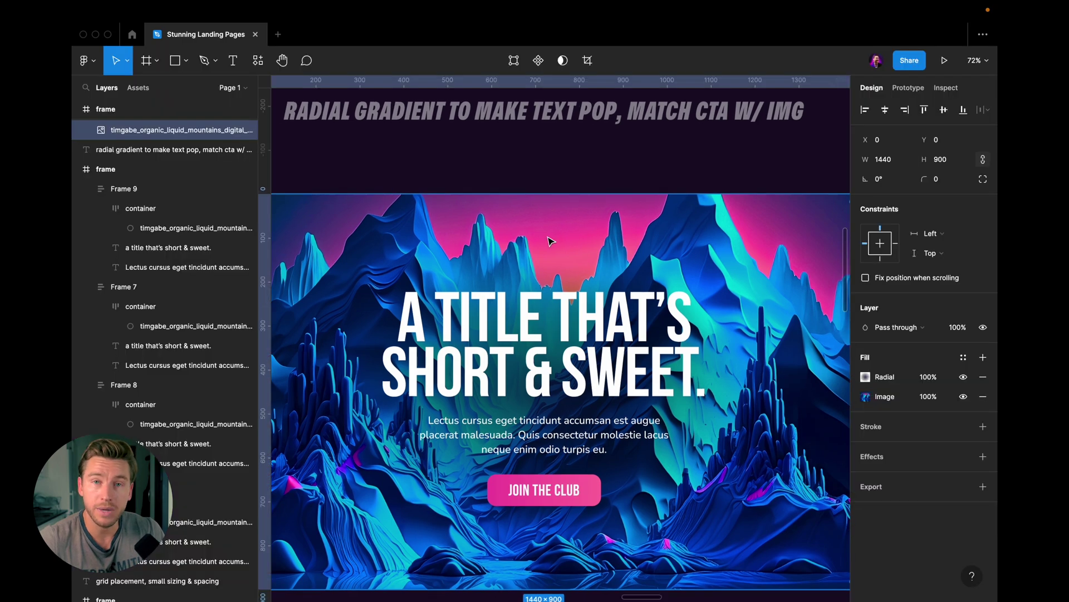
scroll(549, 240, down, 3)
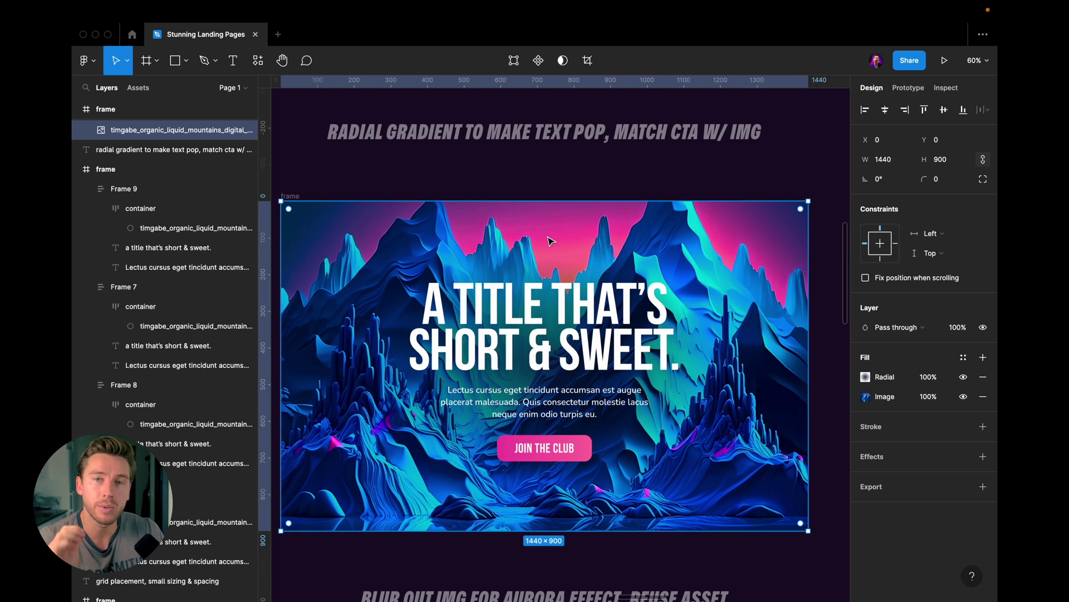
click(866, 377)
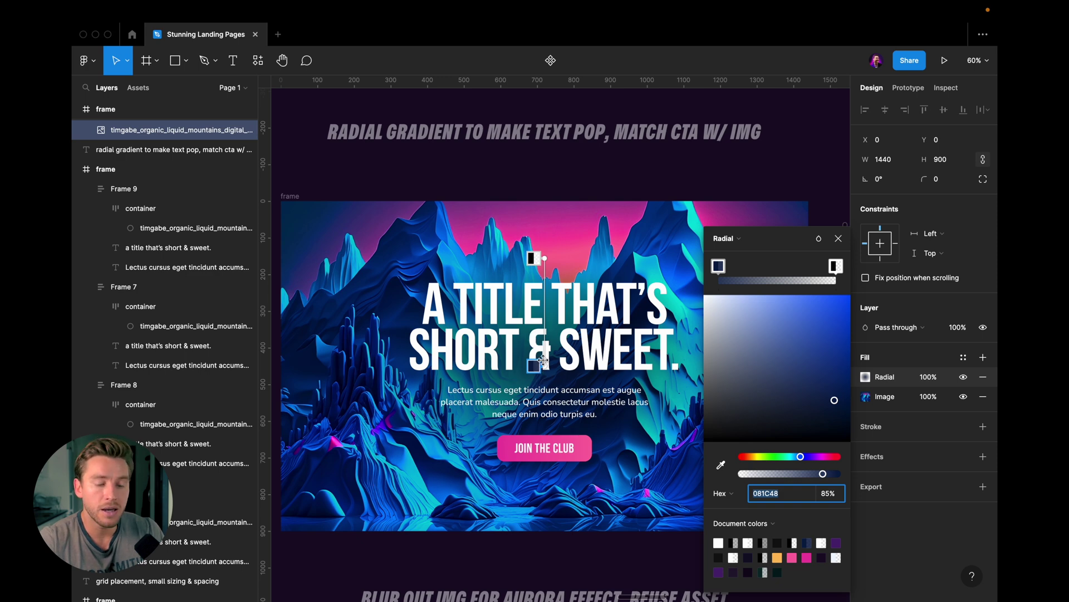
key(Escape)
key(Escape)
- Inspect the JOIN THE CLUB button's linear gradient fill against the mountain image, and hide the editor interface
scroll(542, 407, up, 1)
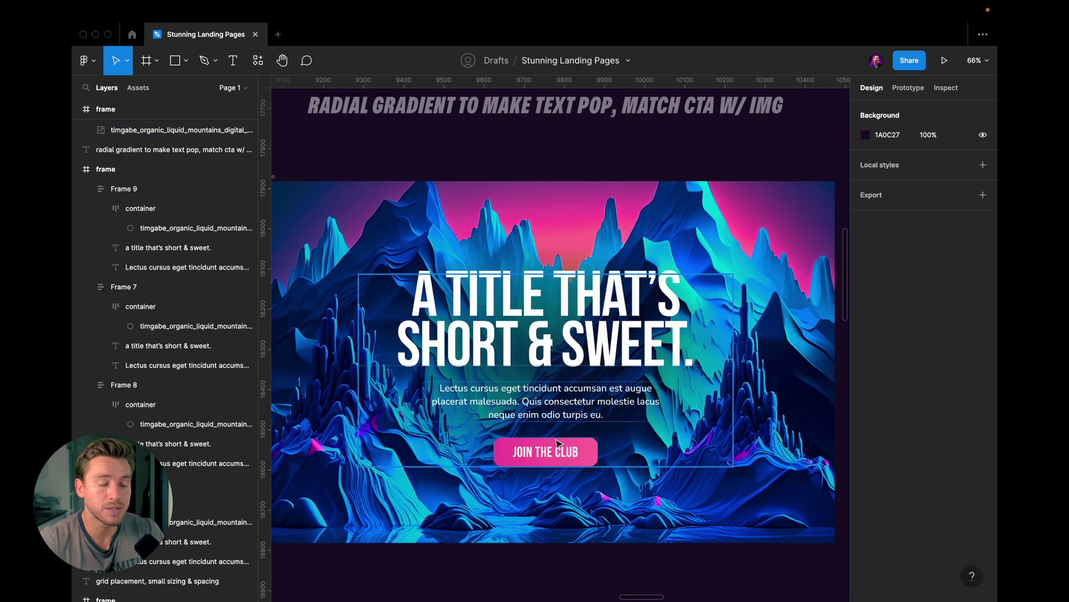
double_click(555, 450)
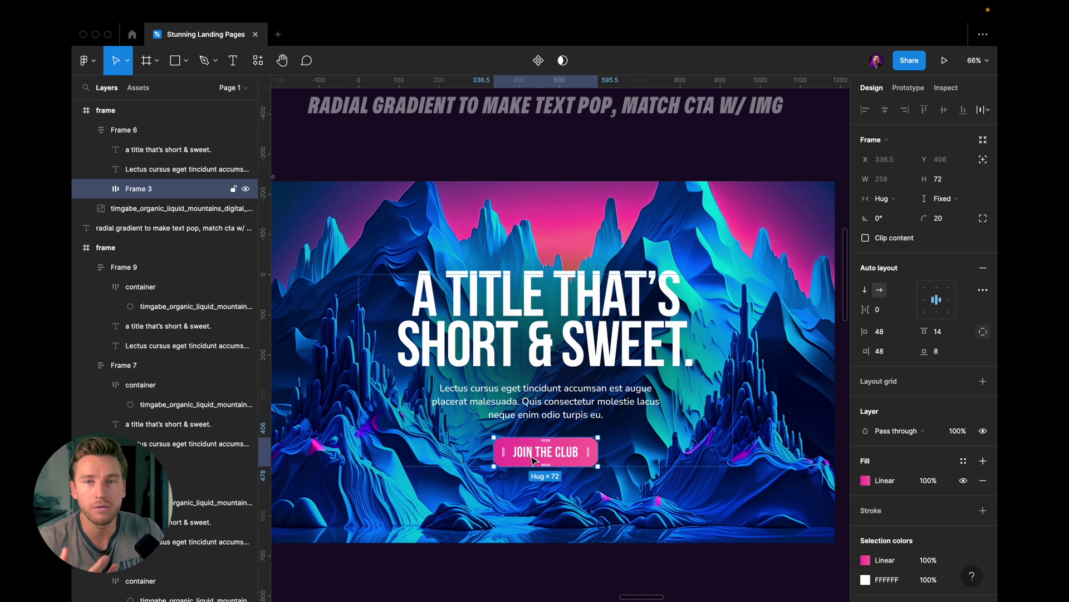
scroll(534, 460, down, 2)
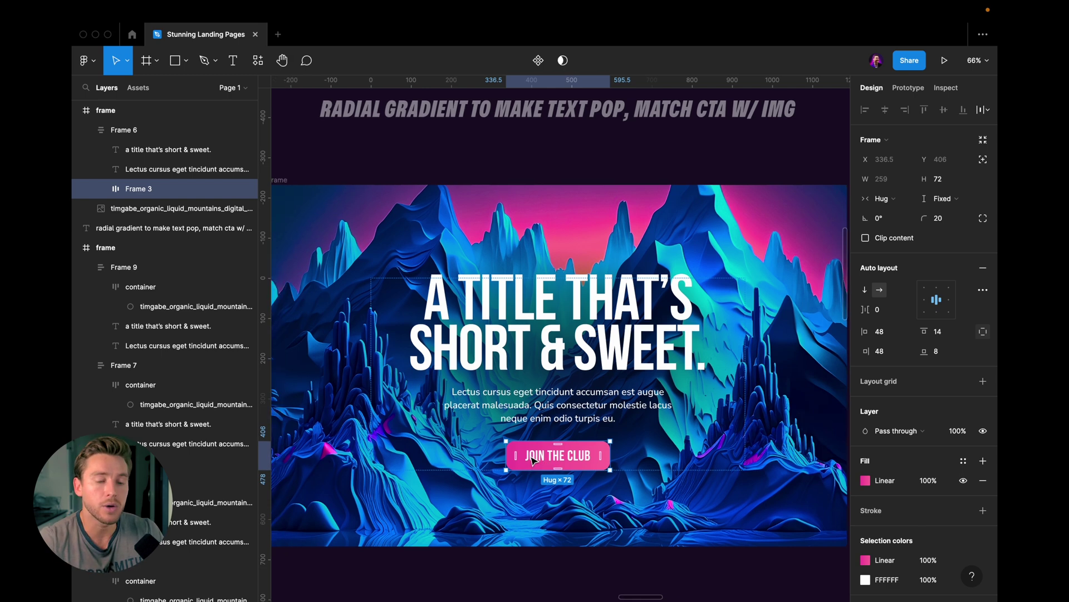
scroll(534, 460, up, 1)
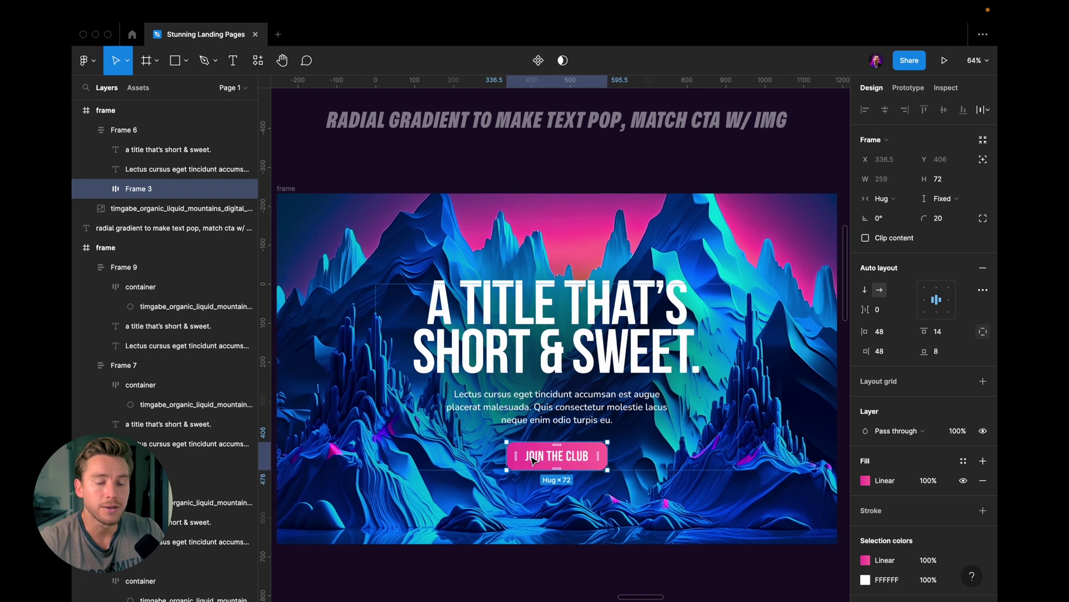
scroll(532, 457, up, 1)
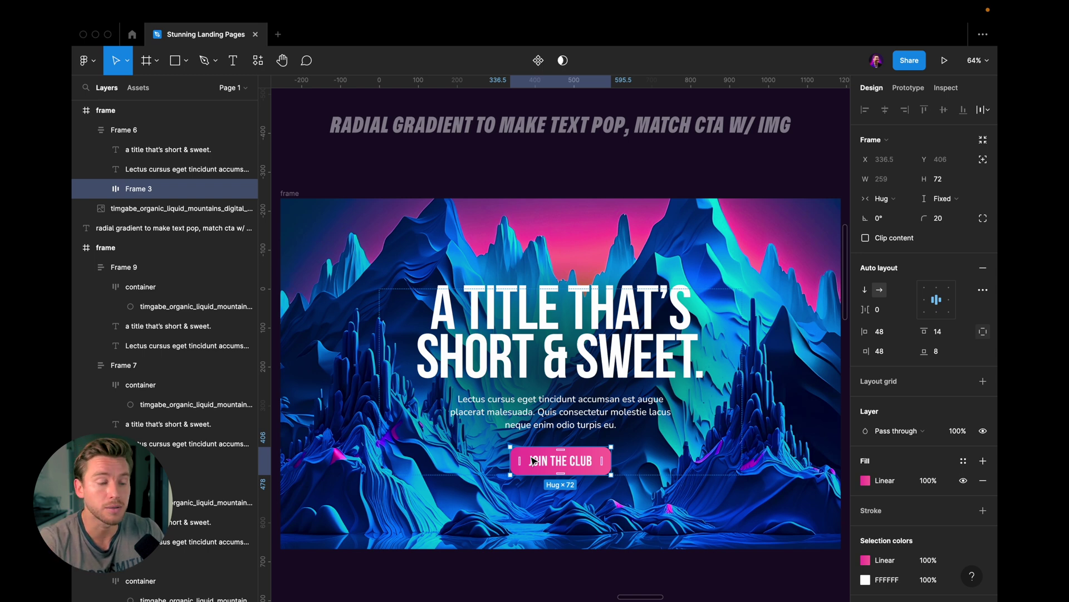
key(ctrl+backslash)
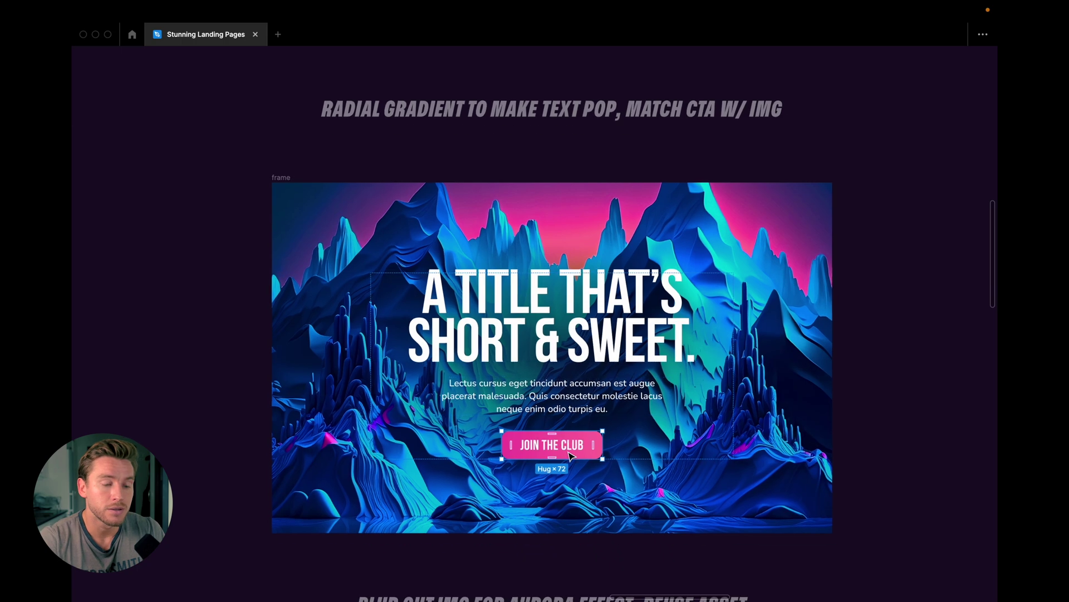
key(Escape)
- Bring the example with the blurred aurora background and reused circular image asset into view
scroll(568, 453, down, 1)
scroll(615, 383, down, 10)
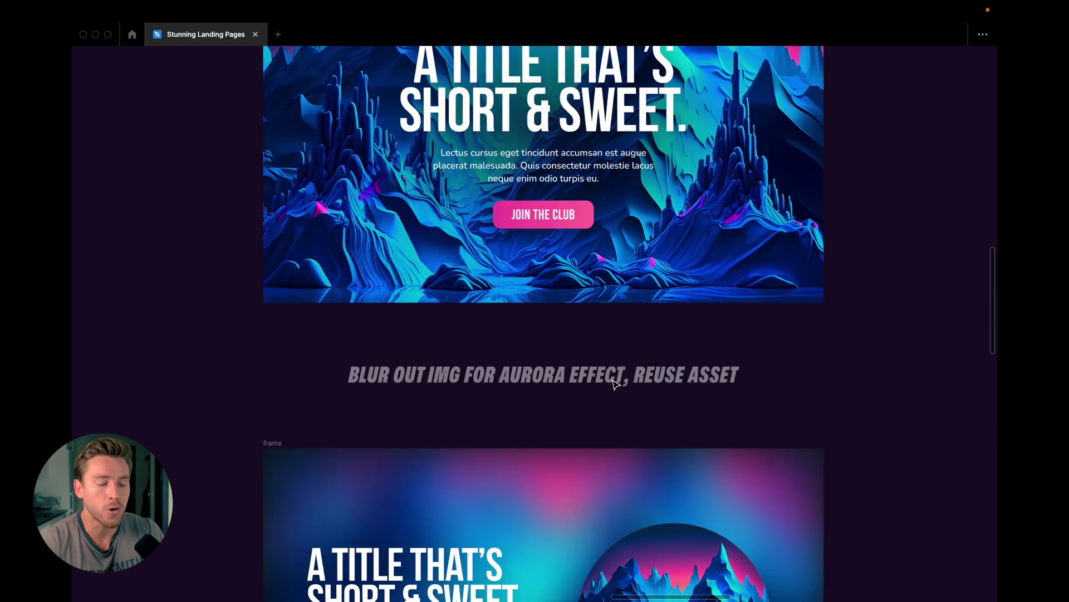
scroll(614, 384, up, 3)
scroll(615, 383, down, 3)
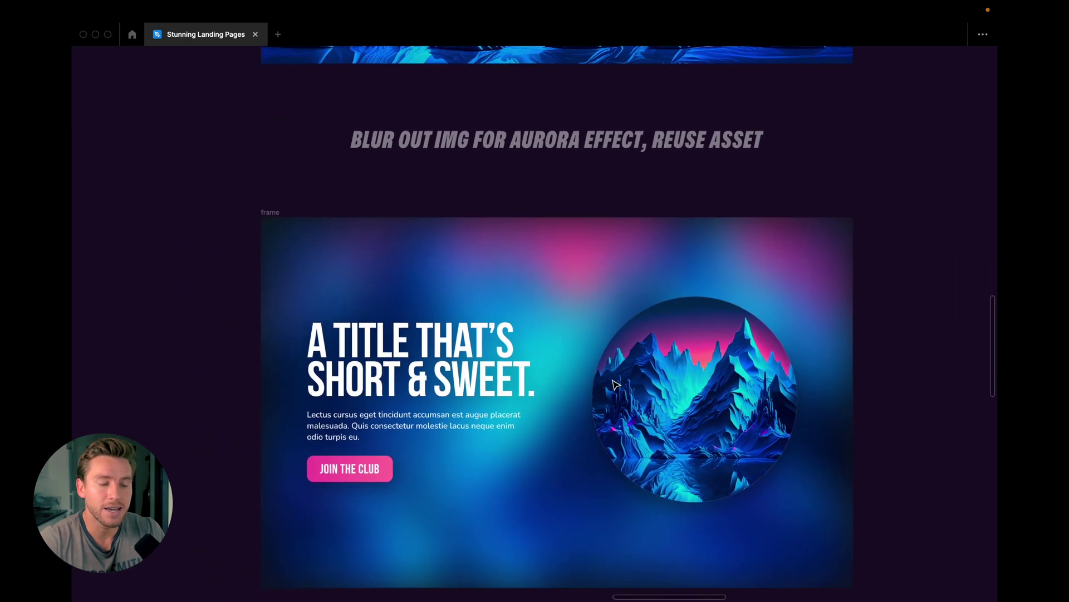
- Select the blurred aurora background image, show the editor interface and examine its Layer blur settings
scroll(615, 384, up, 3)
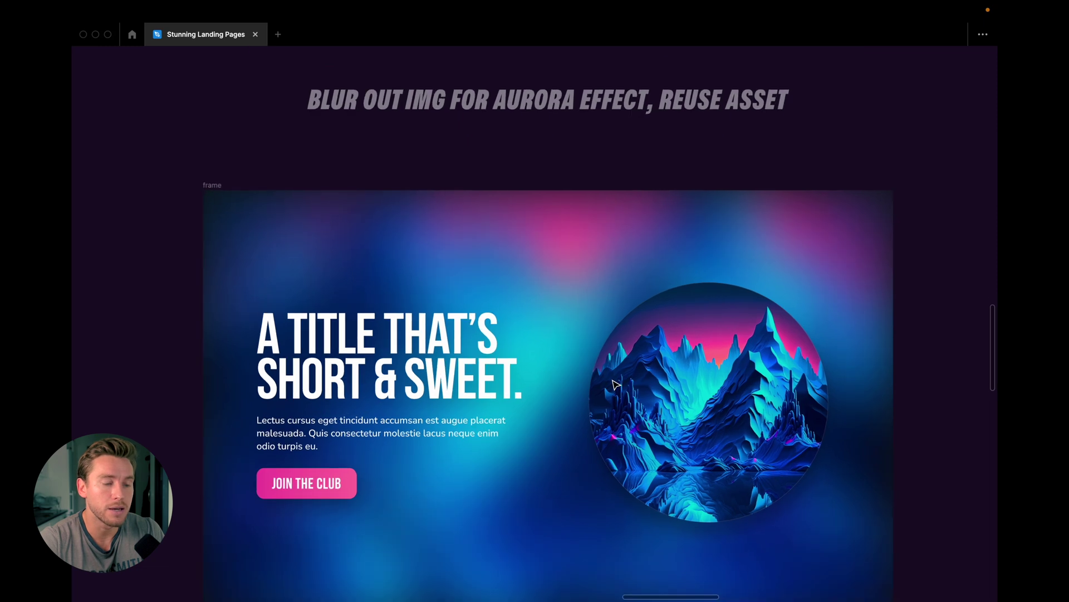
click(418, 242)
key(ctrl+backslash)
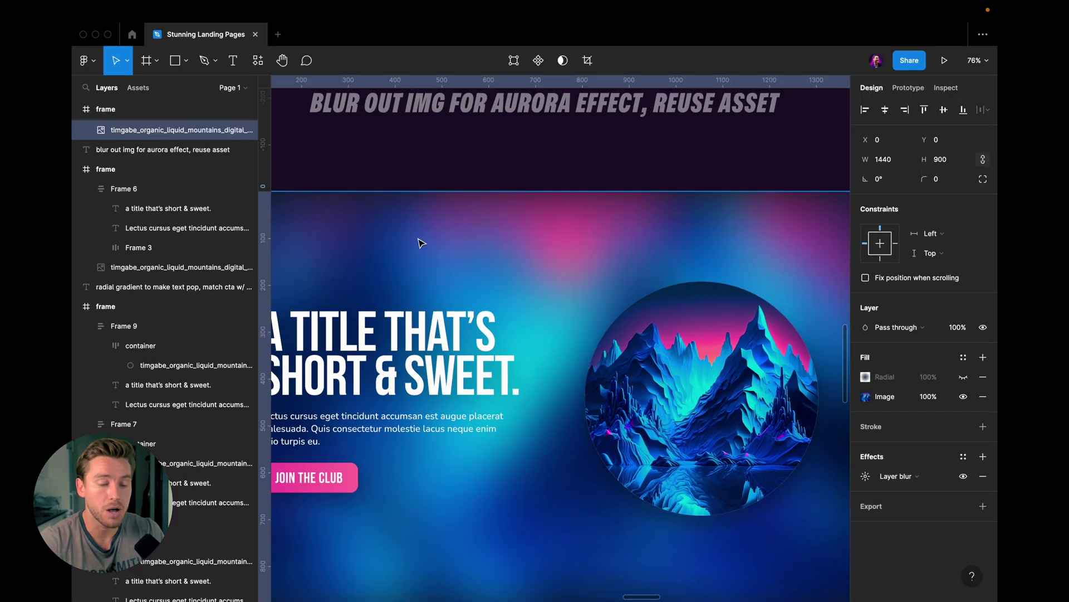
scroll(491, 249, down, 2)
click(866, 476)
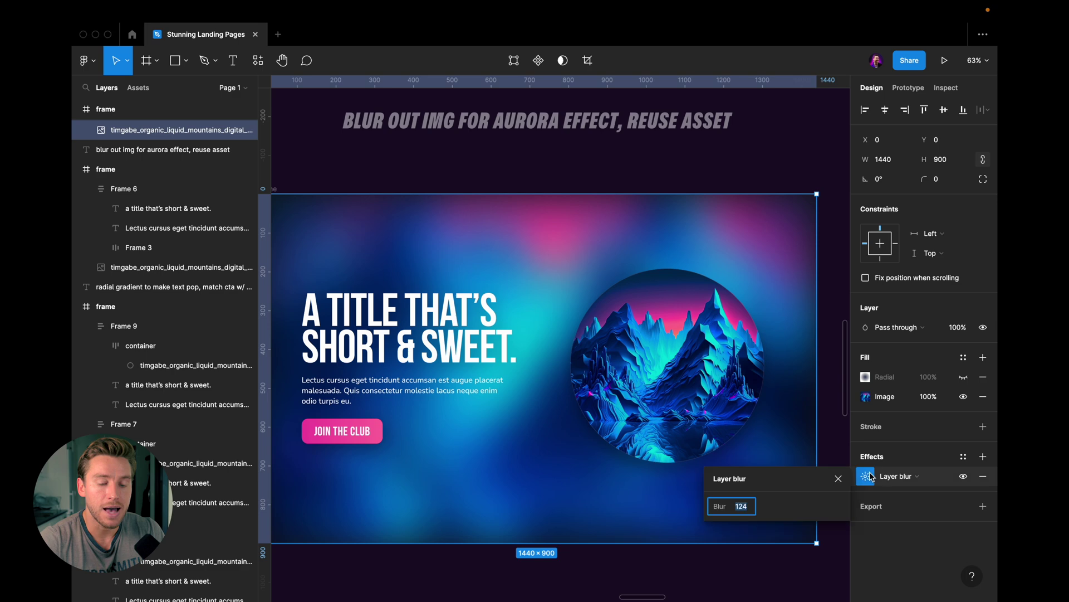
click(622, 232)
scroll(622, 231, up, 1)
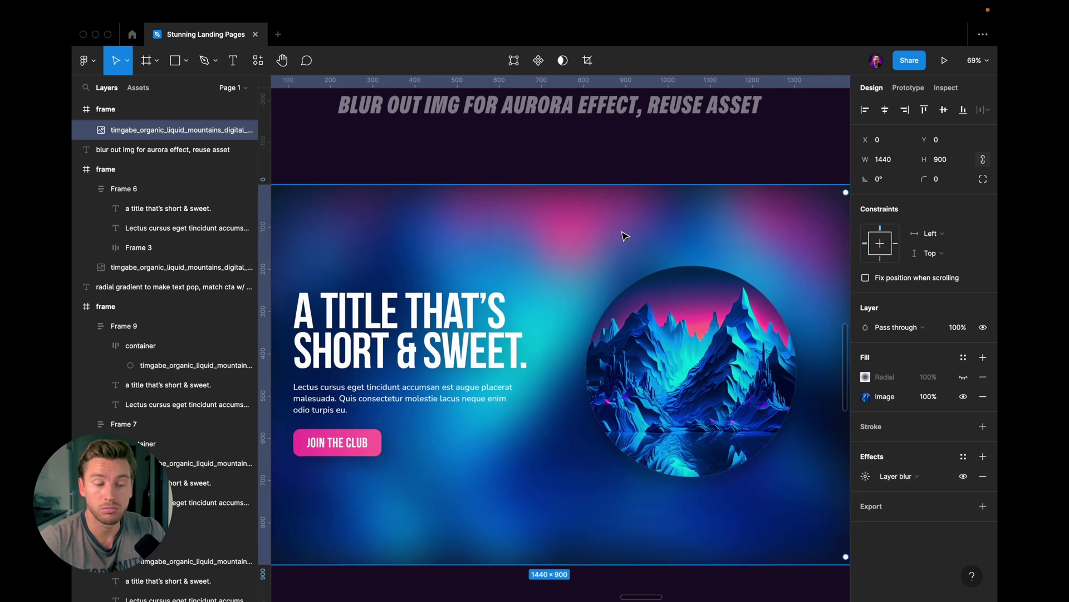
- Inspect the circular mountain image's fill, stroke and drop shadow, and hide the editor interface again
click(663, 310)
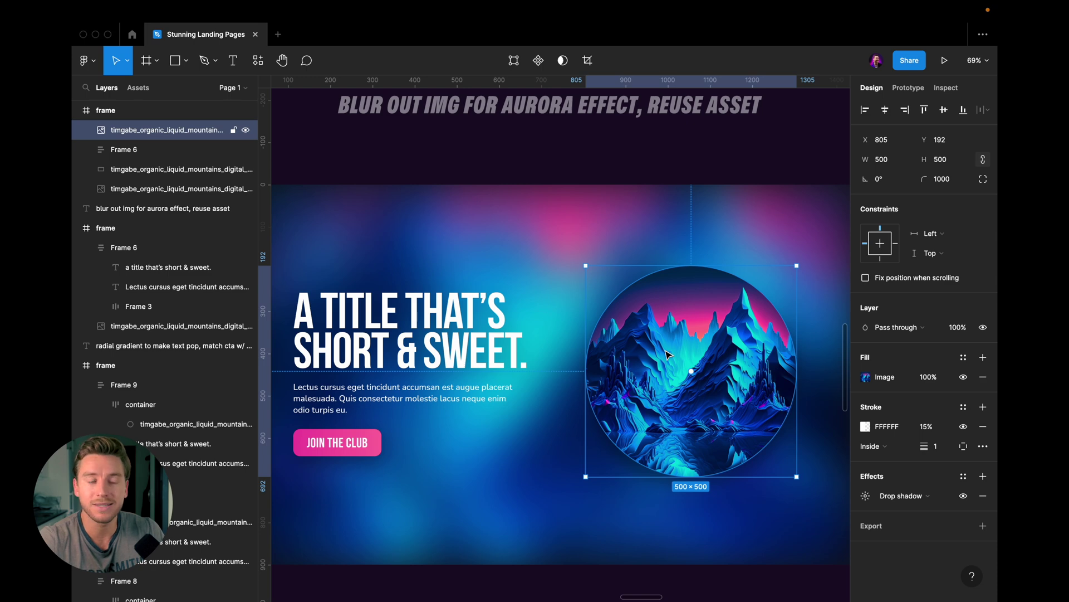
key(Escape)
scroll(533, 346, down, 1)
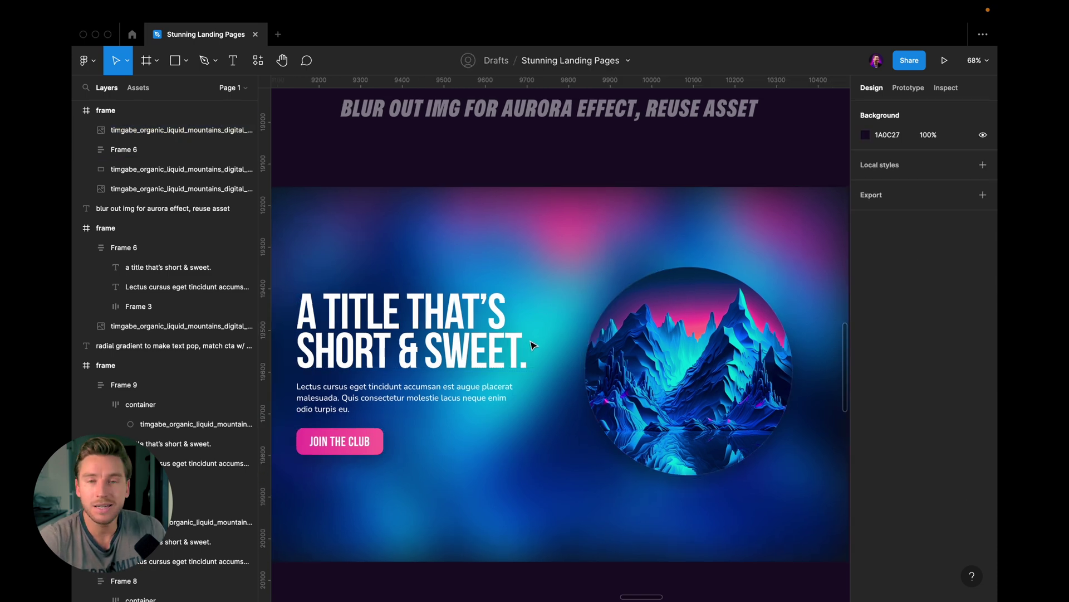
key(super+backslash)
scroll(532, 345, up, 3)
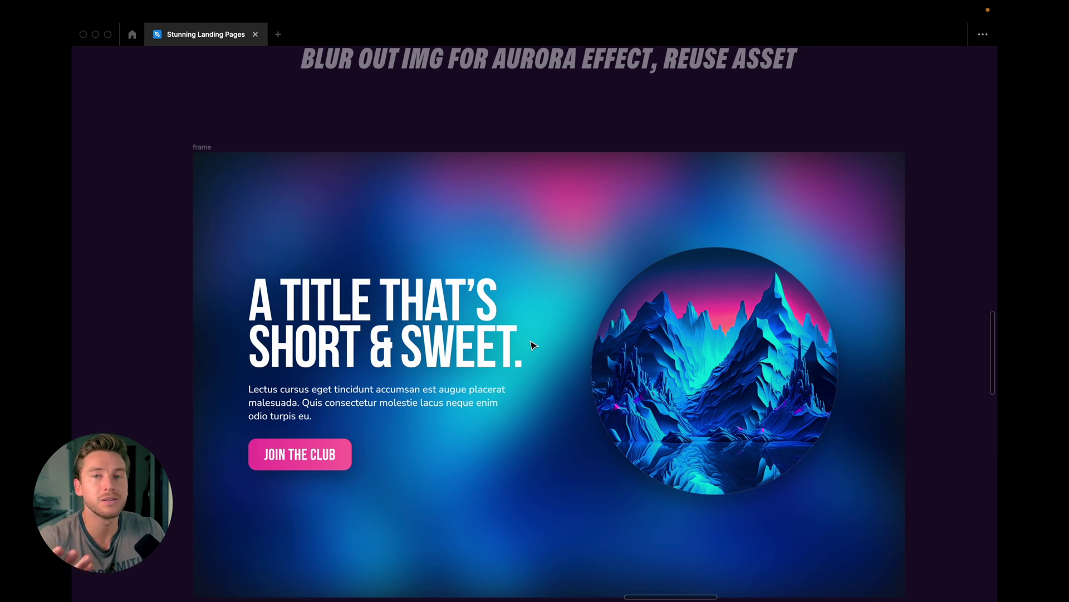
- Go to the example with tilted multicolored mountain images, select its blurred background image and show the editor interface
key(n)
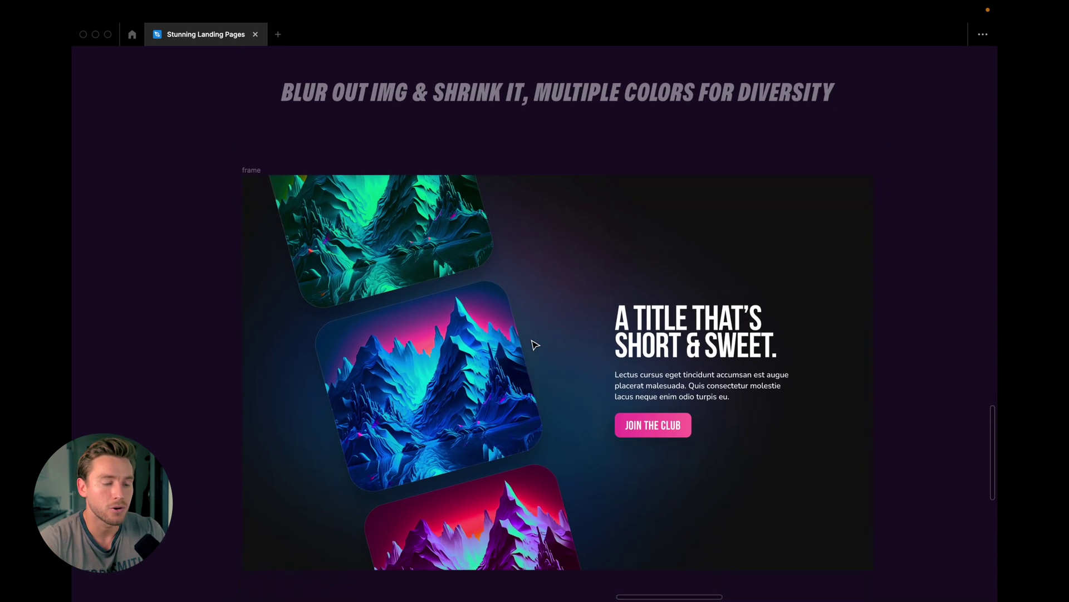
click(565, 304)
key(super+backslash)
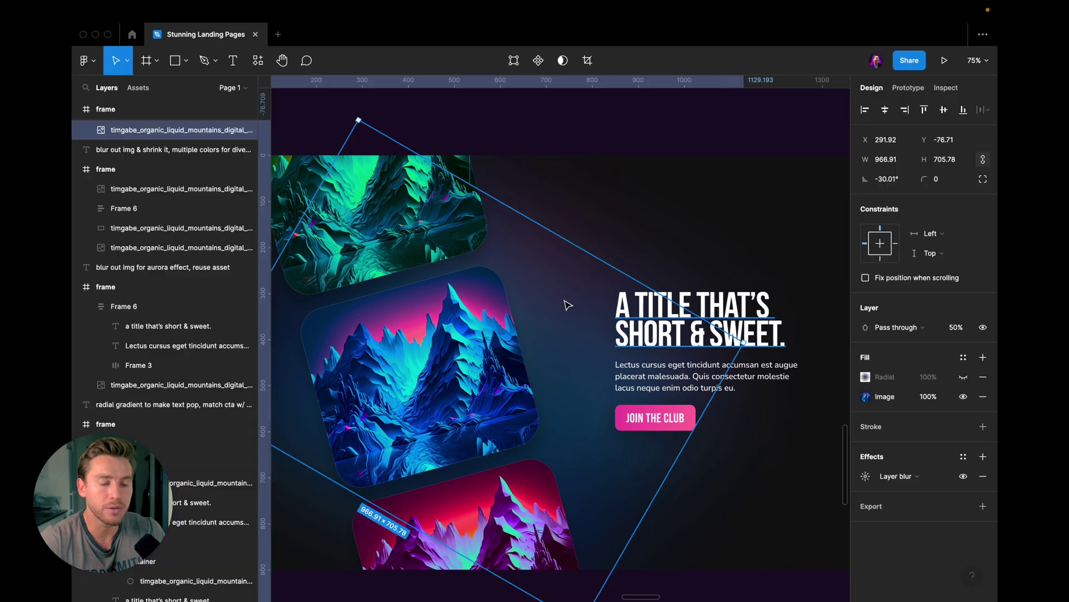
scroll(567, 304, down, 1)
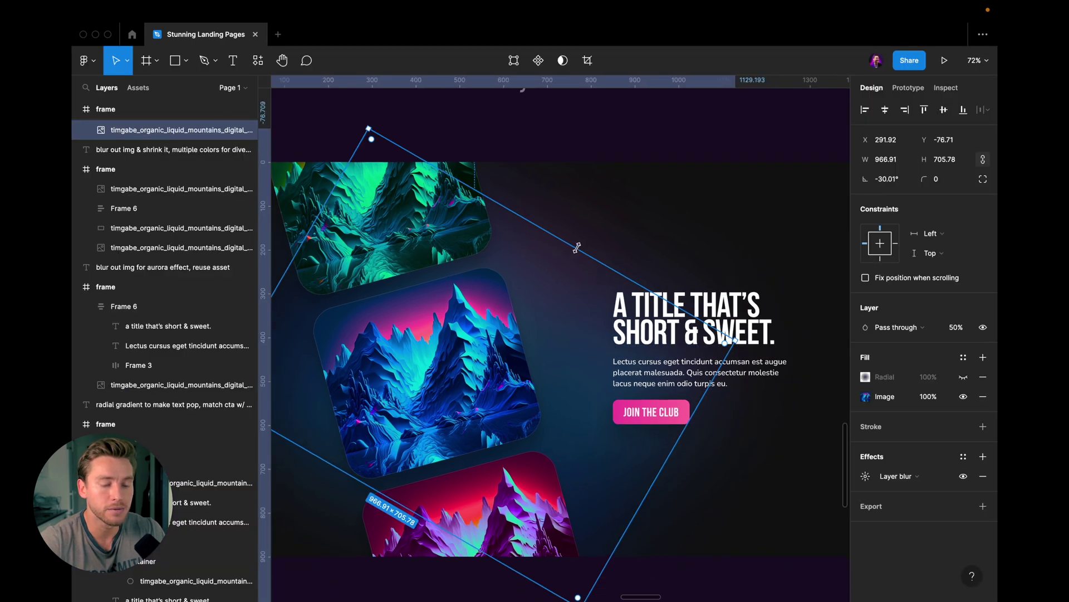
- Set the background image's layer blur to 0 to reveal the picture, and undo the change
click(865, 477)
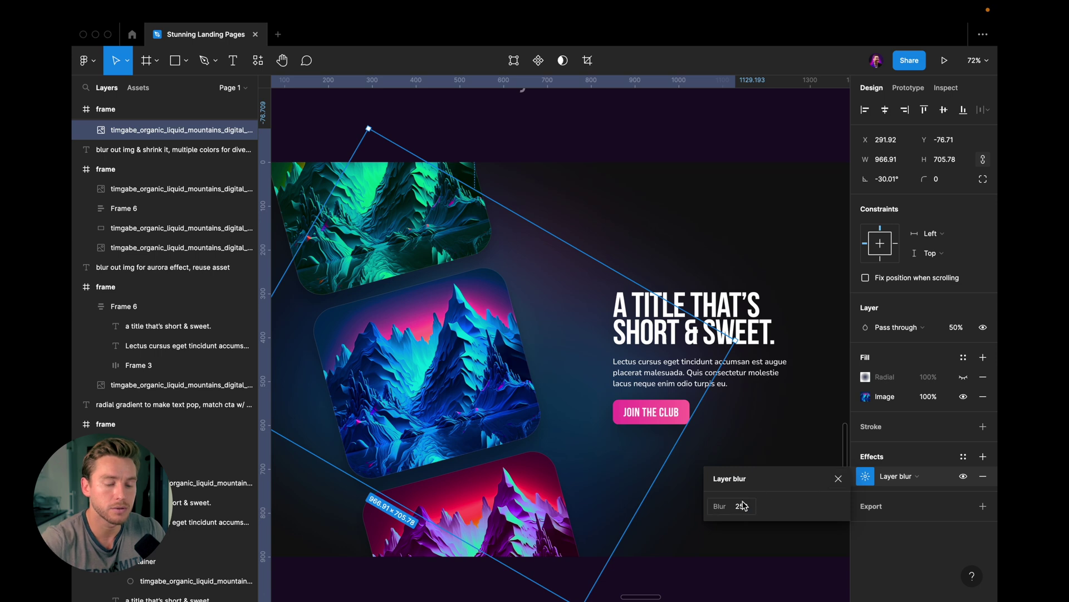
text(0)
key(Return)
click(527, 248)
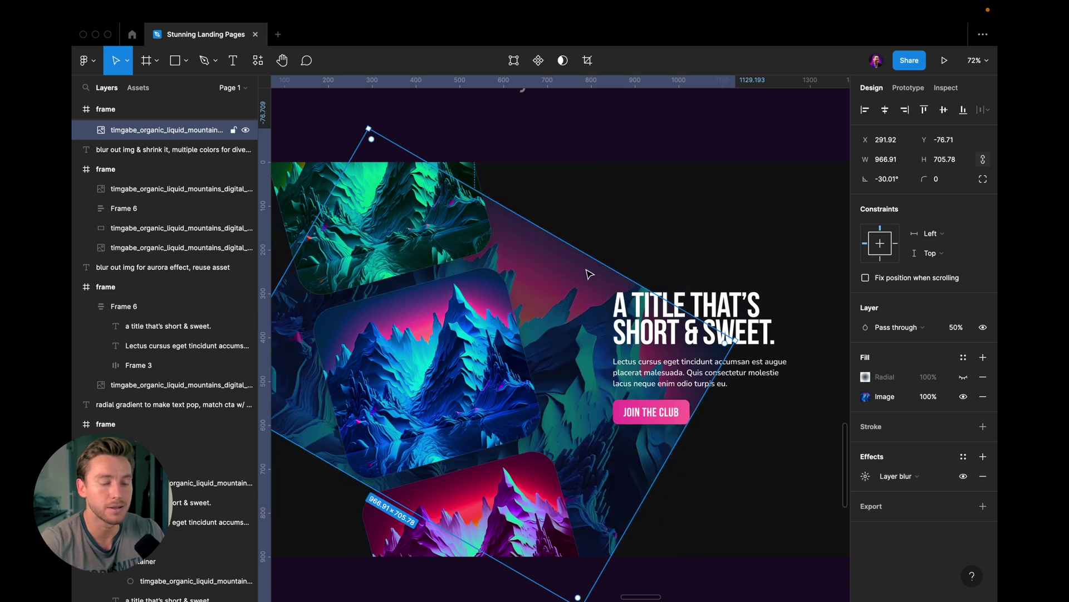
key(super+z)
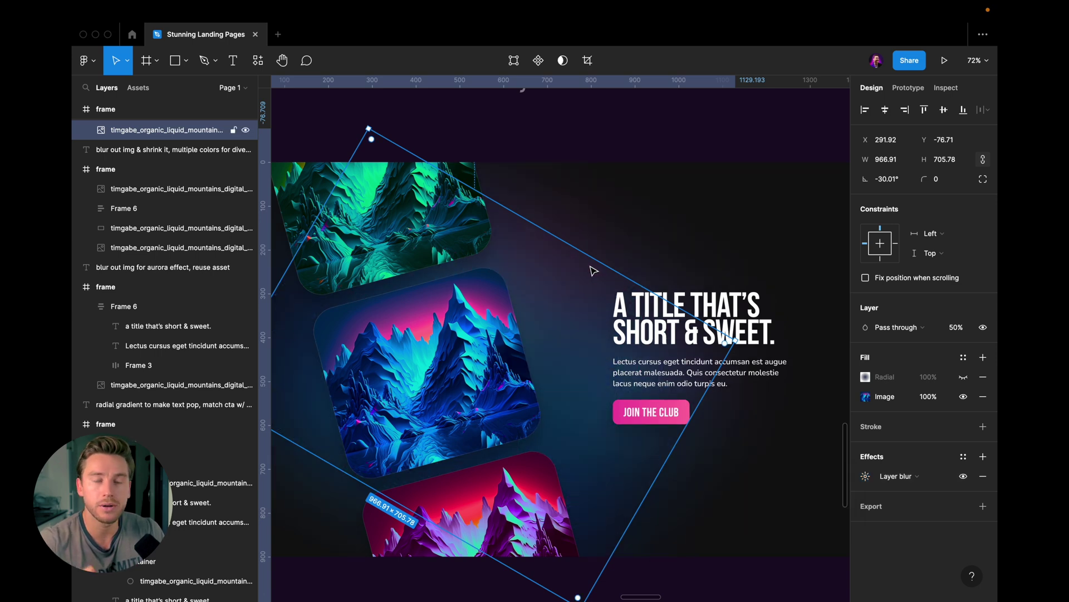
key(Escape)
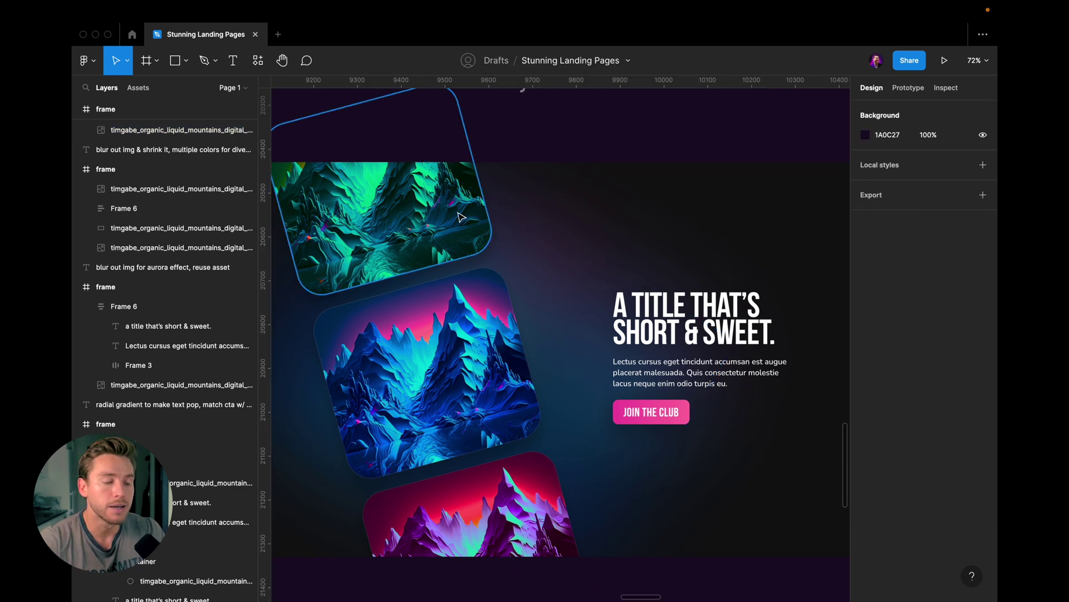
- Select the green, blue and purple tilted mountain images in turn to inspect them, and hide the editor interface
super+click(461, 217)
click(479, 307)
click(520, 466)
click(484, 362)
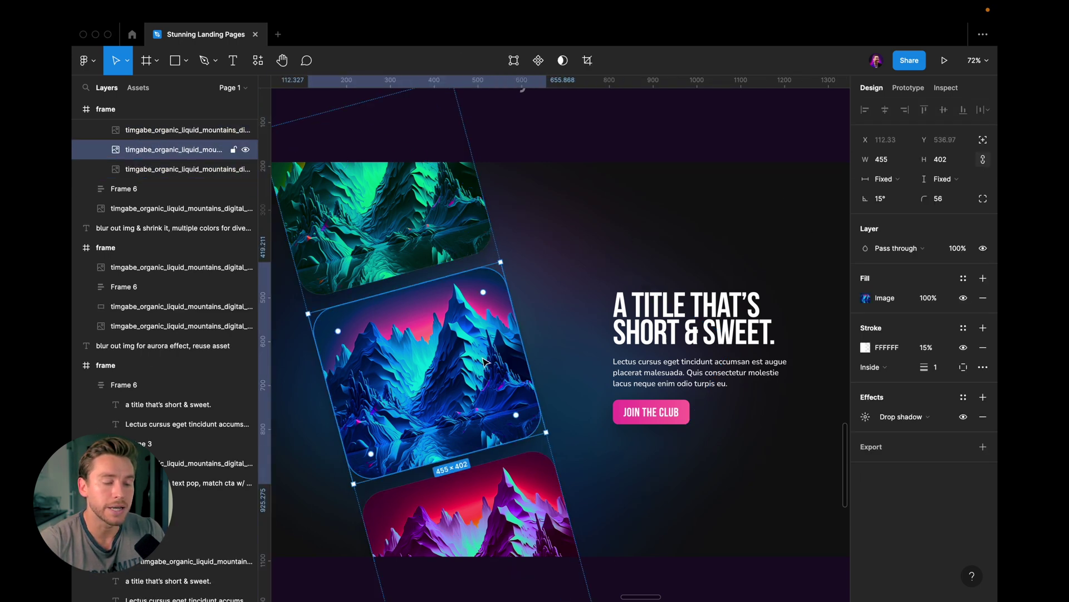
click(441, 241)
click(530, 270)
key(super+backslash)
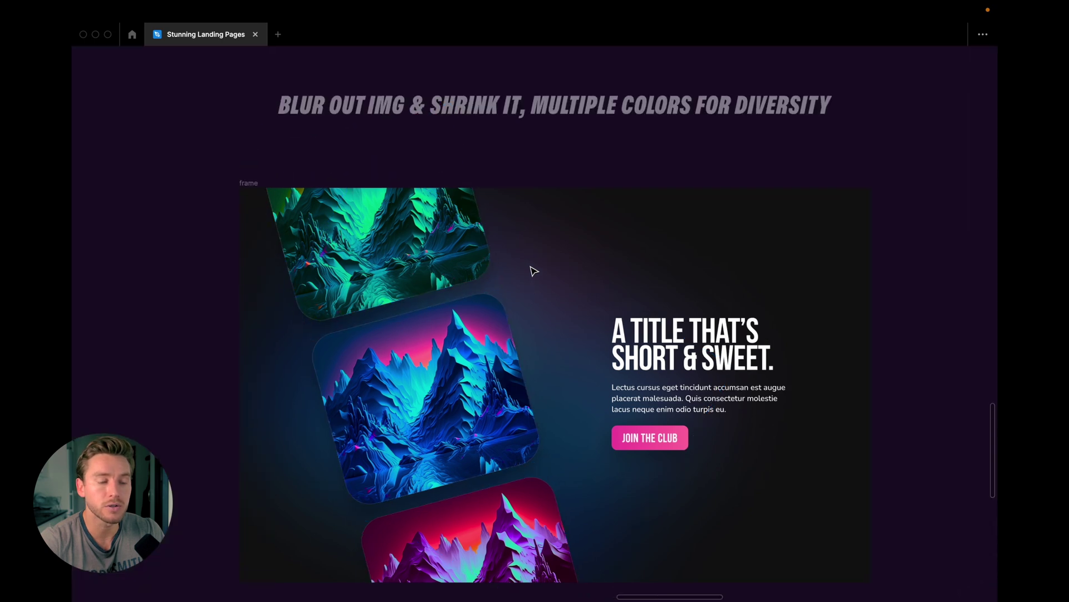
- Go to the four-item feature grid example and check the extent of its tilted blurred background image
scroll(533, 271, up, 2)
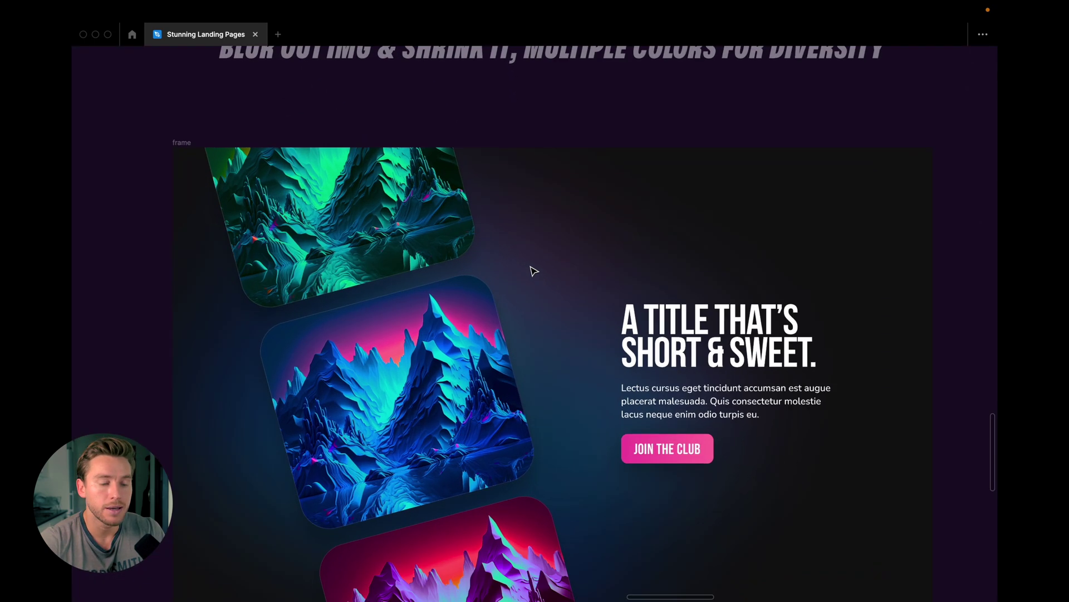
scroll(533, 271, down, 2)
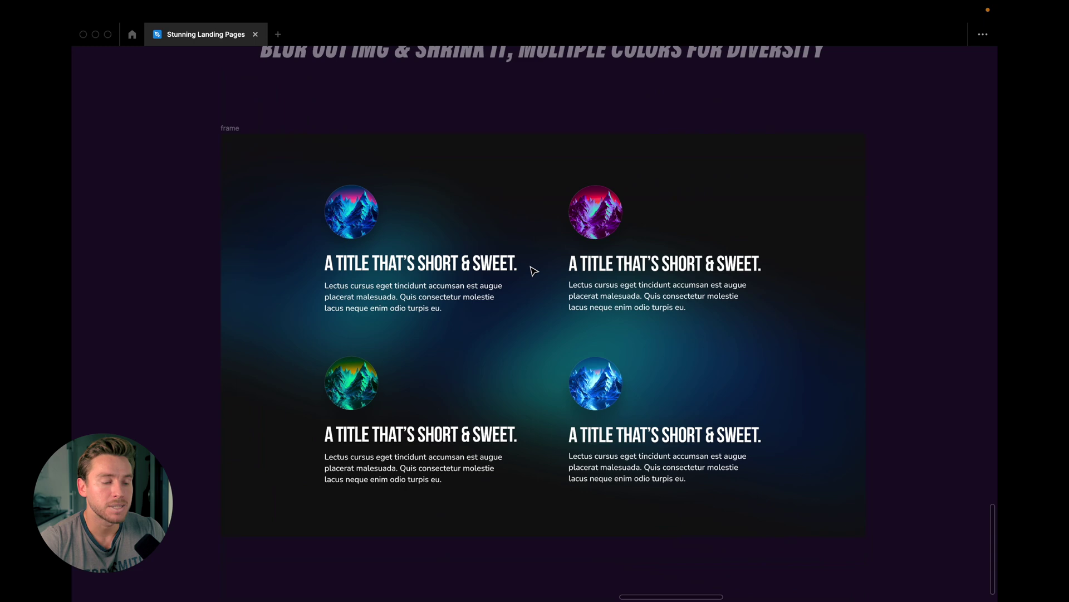
scroll(530, 271, up, 2)
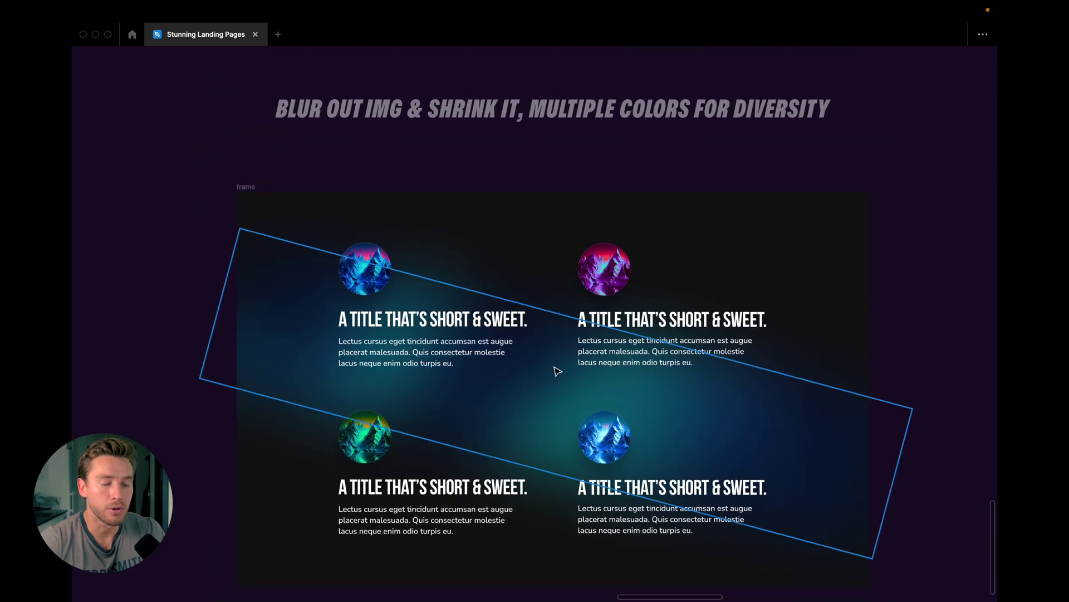
click(561, 375)
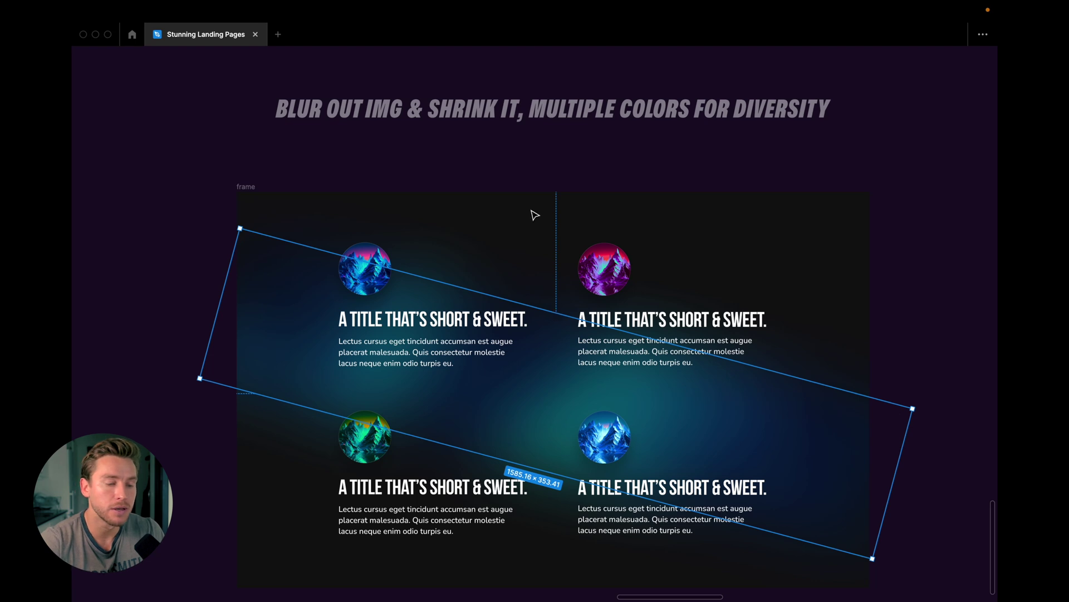
scroll(585, 147, down, 1)
click(585, 148)
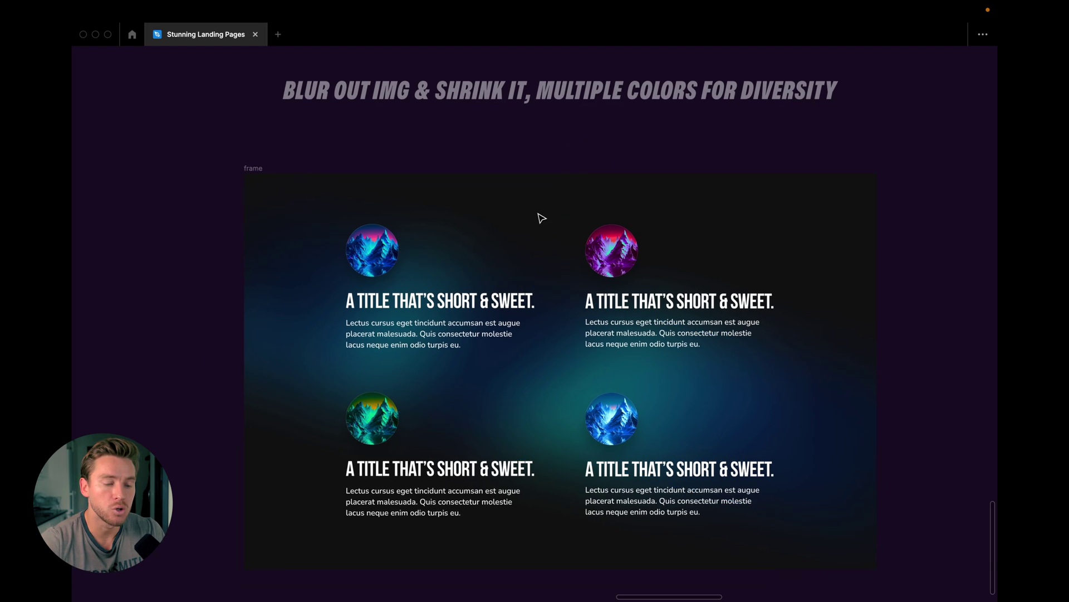
- Select each of the four circular mountain thumbnails in the feature grid to compare their colors
click(379, 252)
click(612, 253)
click(381, 429)
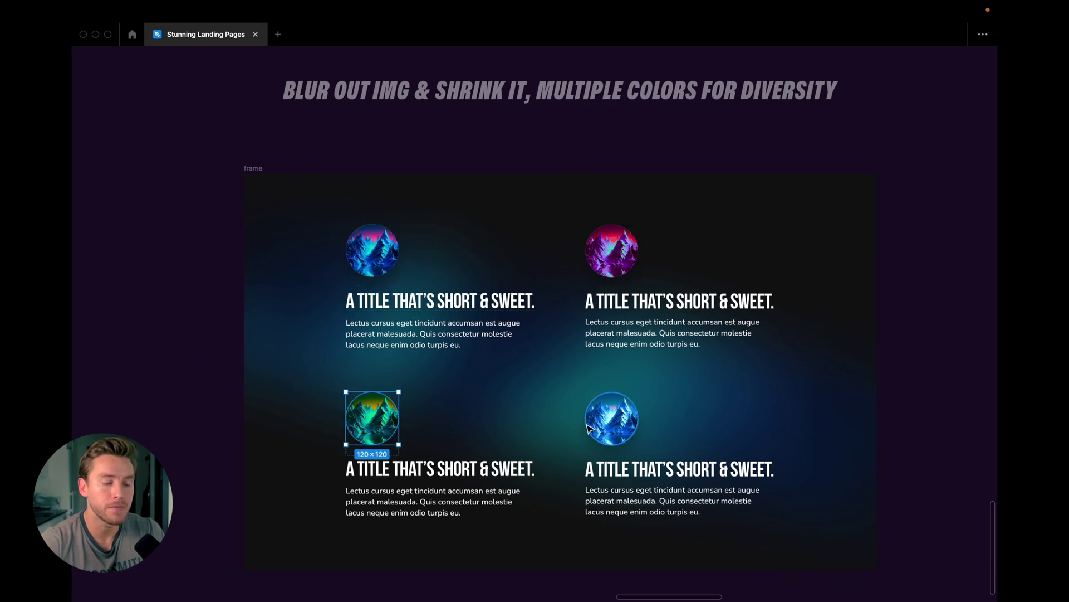
click(612, 419)
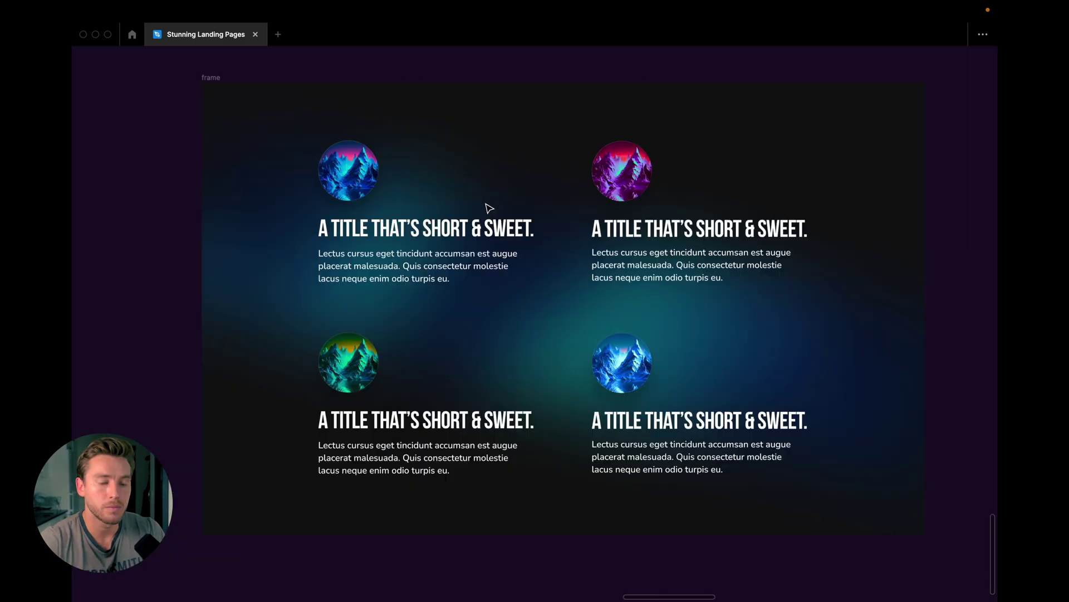
scroll(485, 208, down, 3)
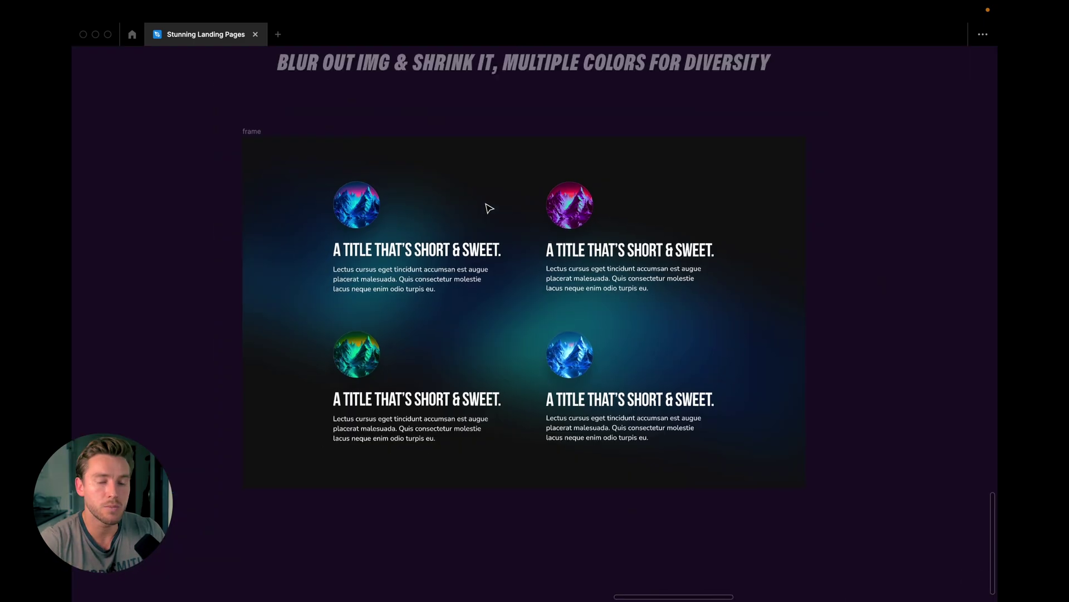
- Go to the neighboring column of examples, frame the purple group portrait hero and select its background
scroll(485, 207, up, 6)
scroll(489, 209, up, 5)
scroll(489, 208, right, 10)
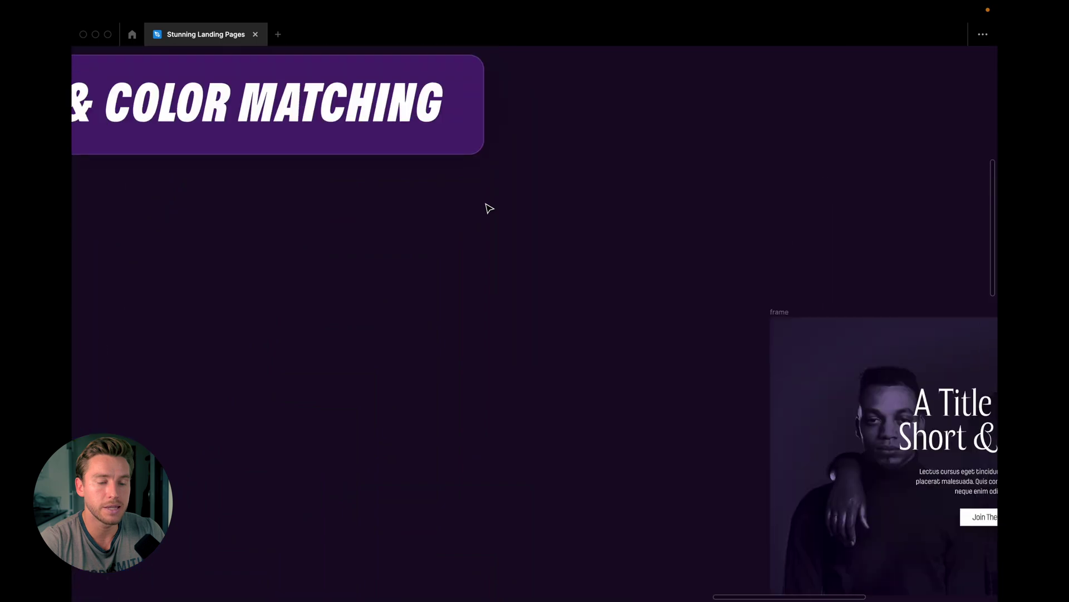
scroll(489, 209, up, 5)
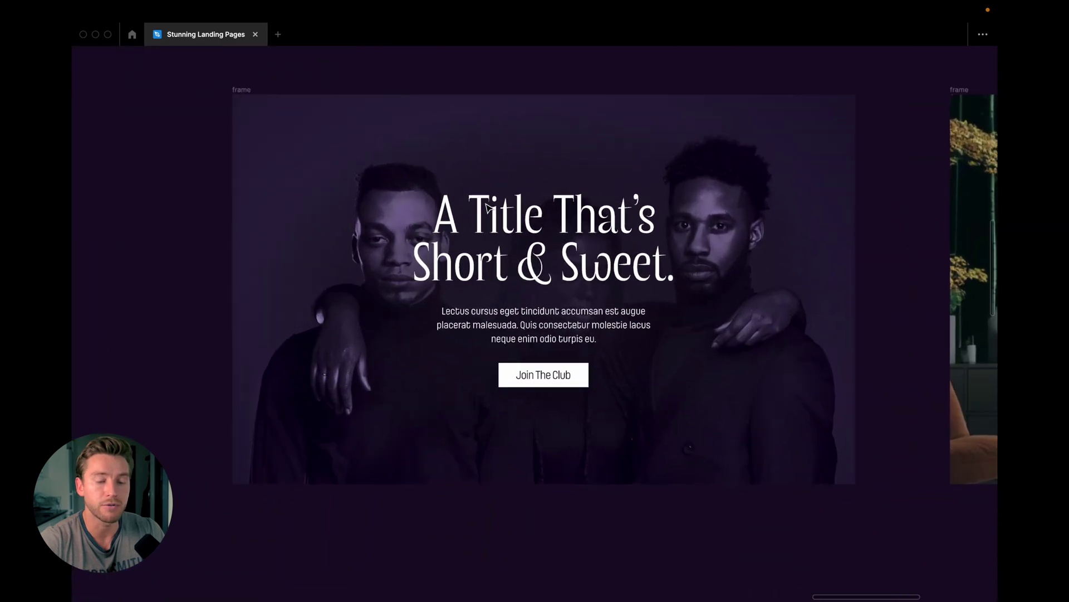
scroll(486, 207, up, 1)
scroll(487, 207, right, 1)
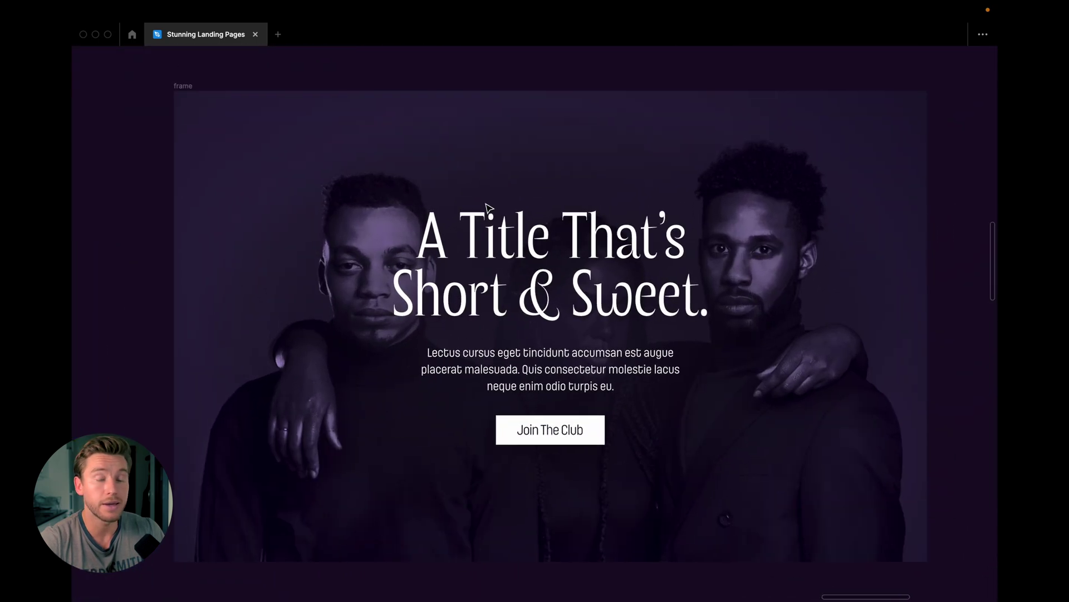
scroll(489, 207, right, 2)
scroll(488, 207, down, 1)
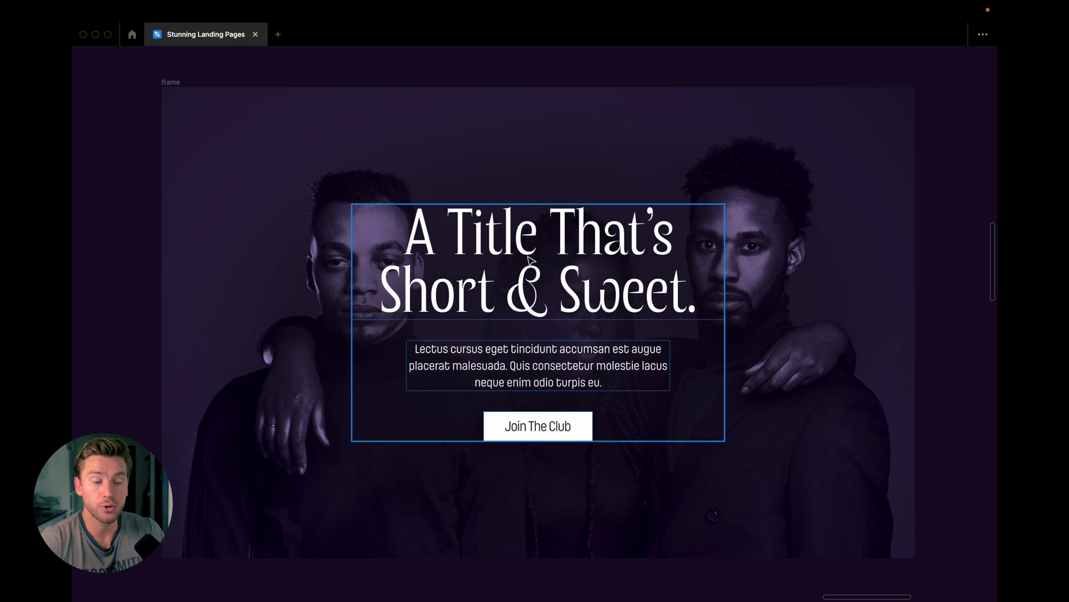
click(586, 158)
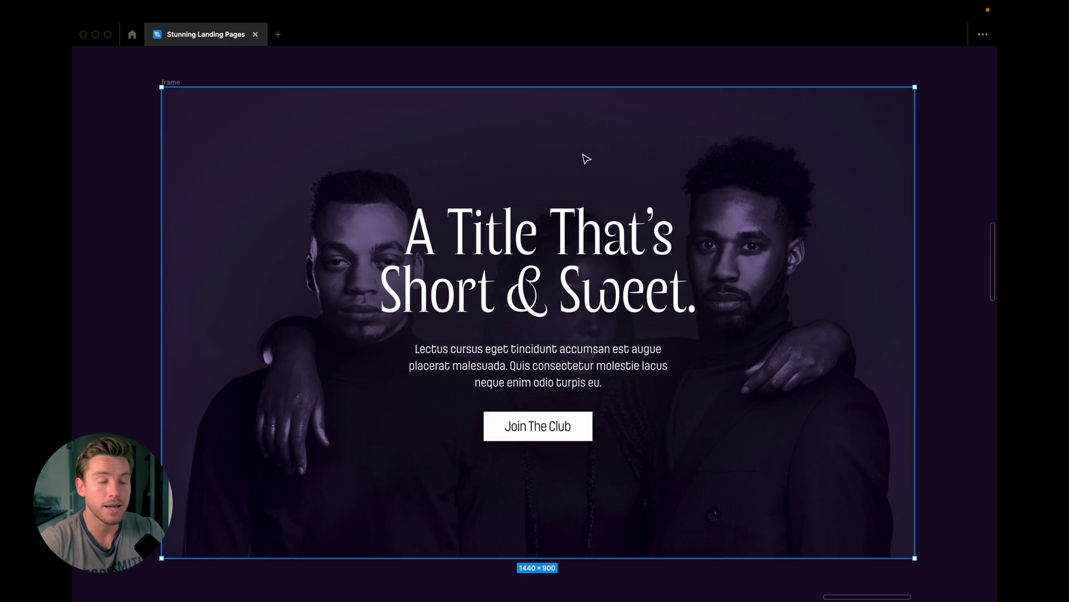
- Review the remaining purple portrait examples: the blurred background layout, the tilted colored images and the four-item feature grid
scroll(586, 158, down, 10)
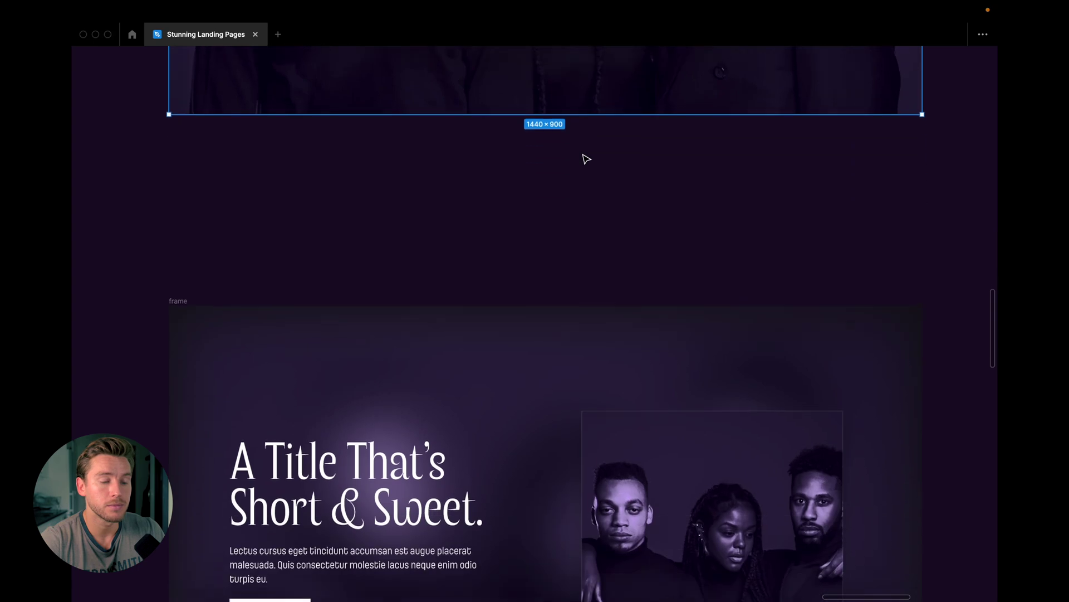
scroll(586, 159, down, 10)
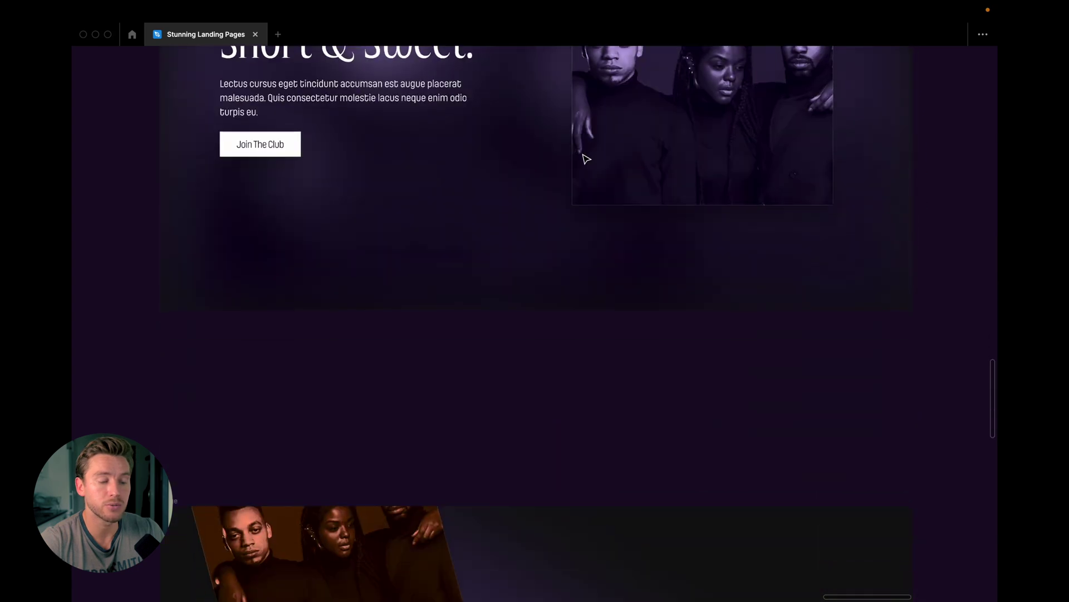
scroll(586, 158, up, 3)
scroll(586, 159, down, 1)
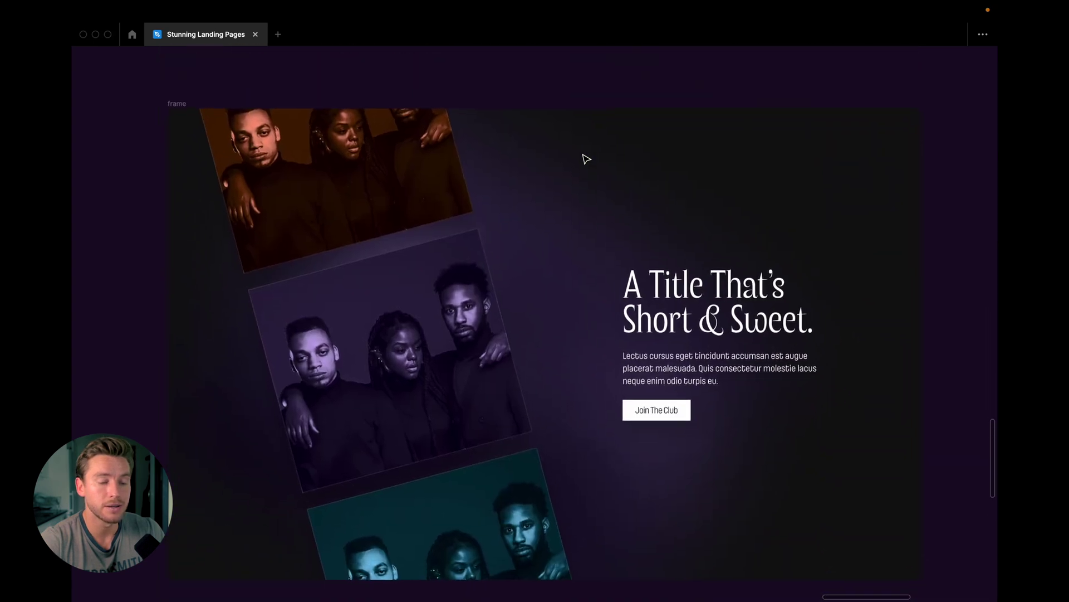
scroll(586, 159, down, 10)
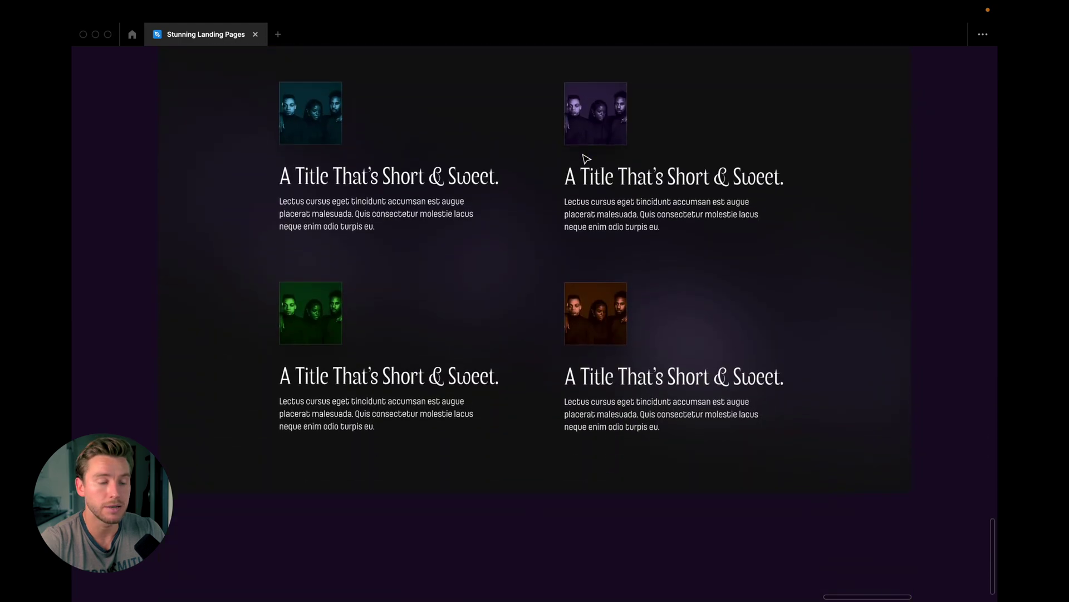
scroll(586, 158, up, 1)
scroll(586, 158, down, 3)
- Frame the forest living room hero with the orange Join The Club button in the next column of examples
scroll(585, 159, up, 10)
scroll(586, 159, right, 6)
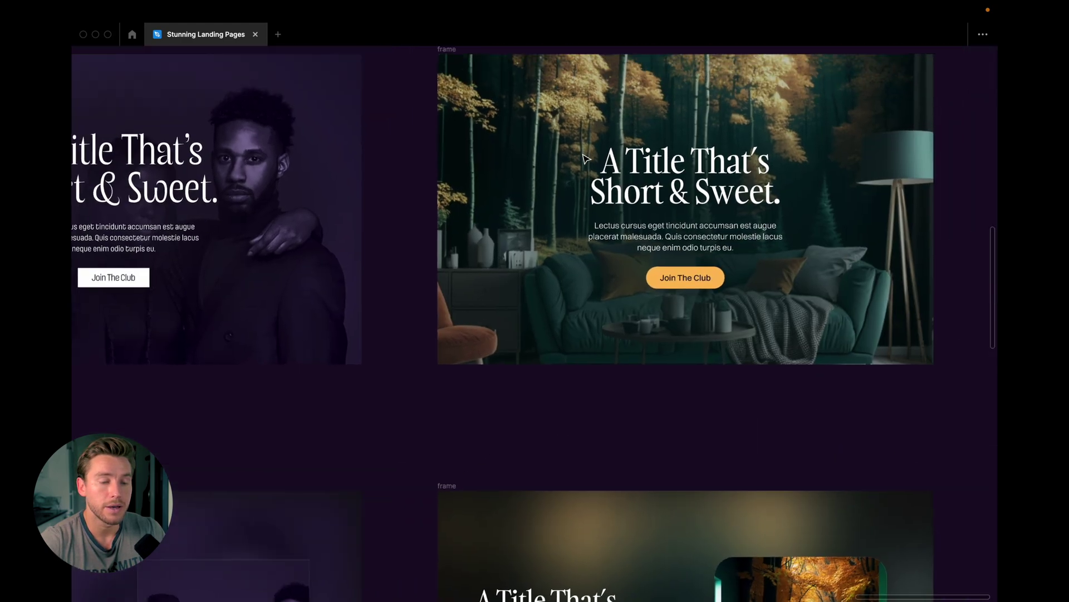
scroll(586, 159, up, 4)
scroll(586, 159, up, 2)
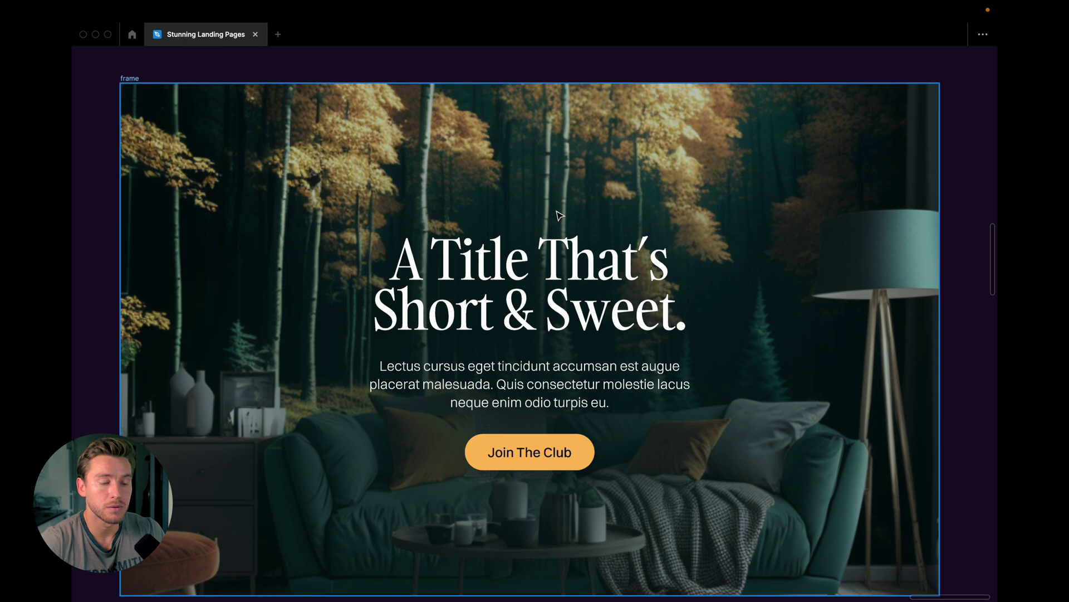
scroll(596, 275, down, 2)
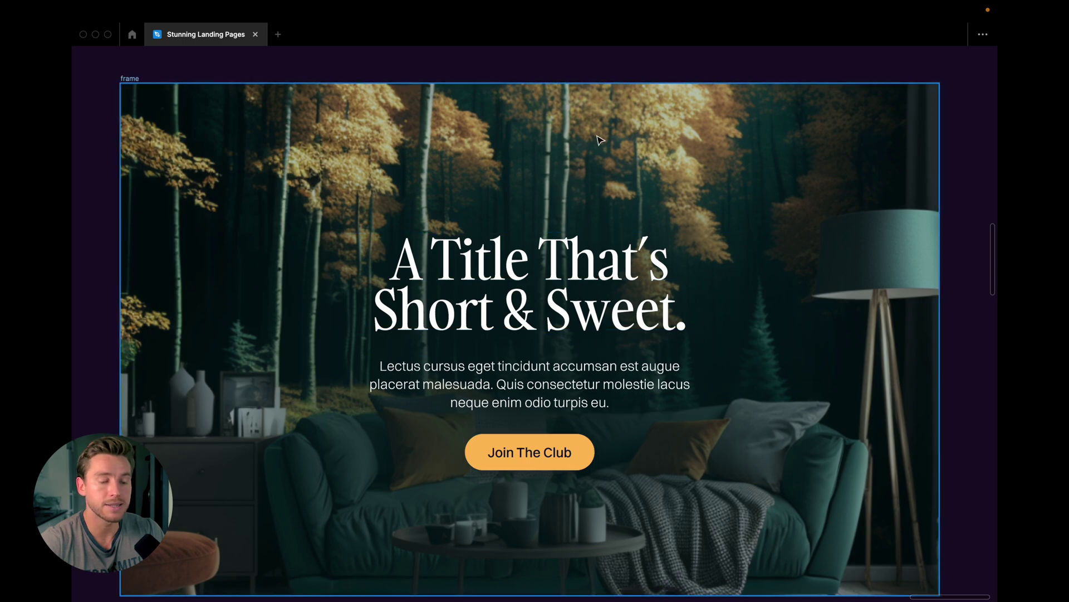
- Review the remaining forest interior examples: the blurred background layout, the tilted rounded images and the four-item feature grid
scroll(596, 136, down, 10)
scroll(600, 139, down, 2)
scroll(600, 139, down, 15)
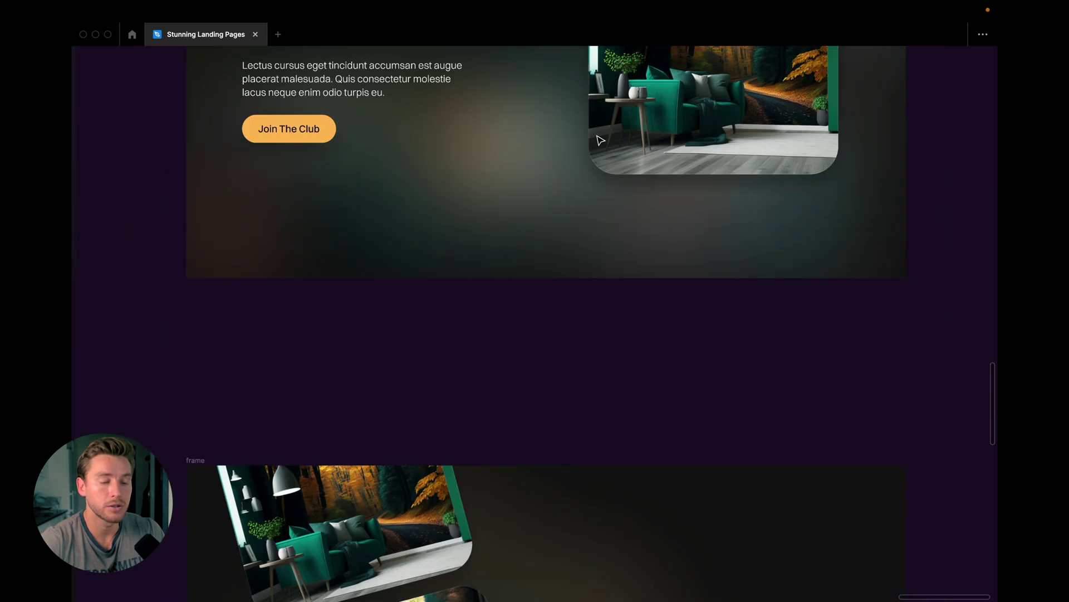
scroll(600, 140, down, 8)
scroll(600, 140, down, 2)
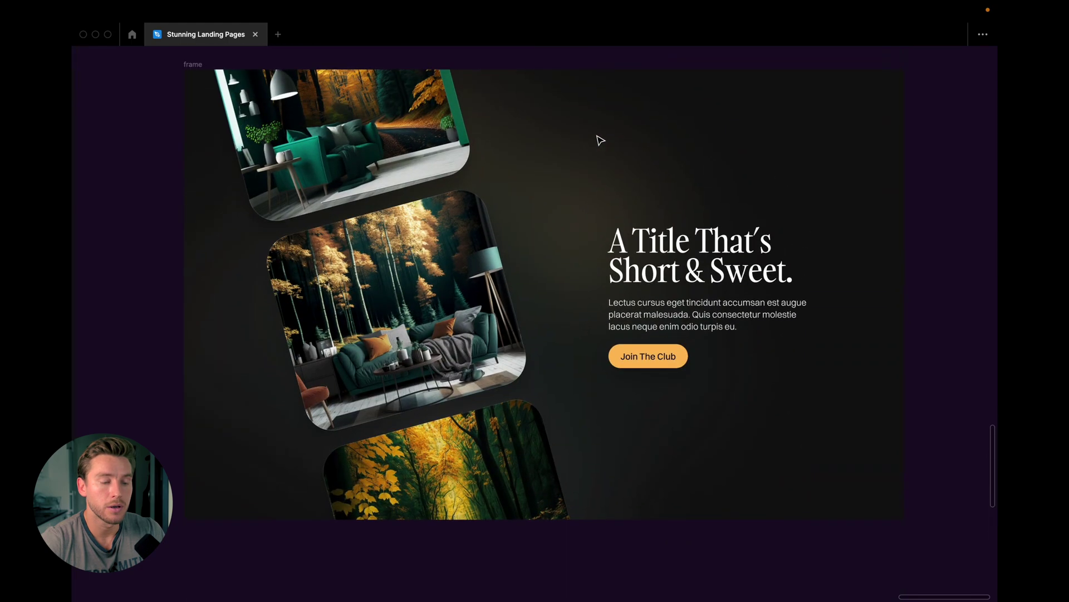
scroll(600, 140, down, 10)
scroll(600, 139, down, 6)
scroll(600, 140, up, 3)
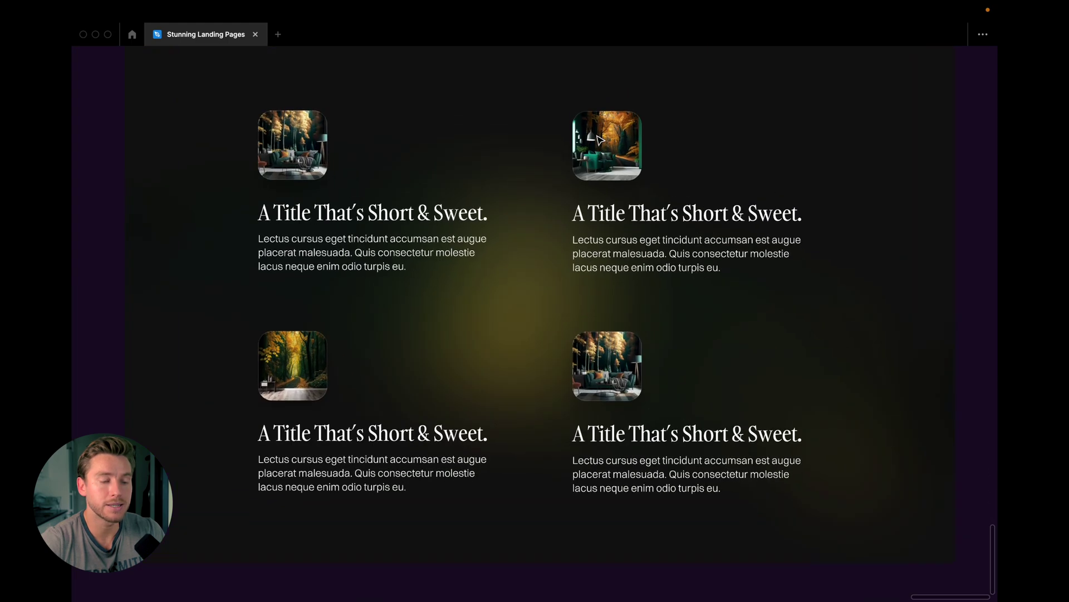